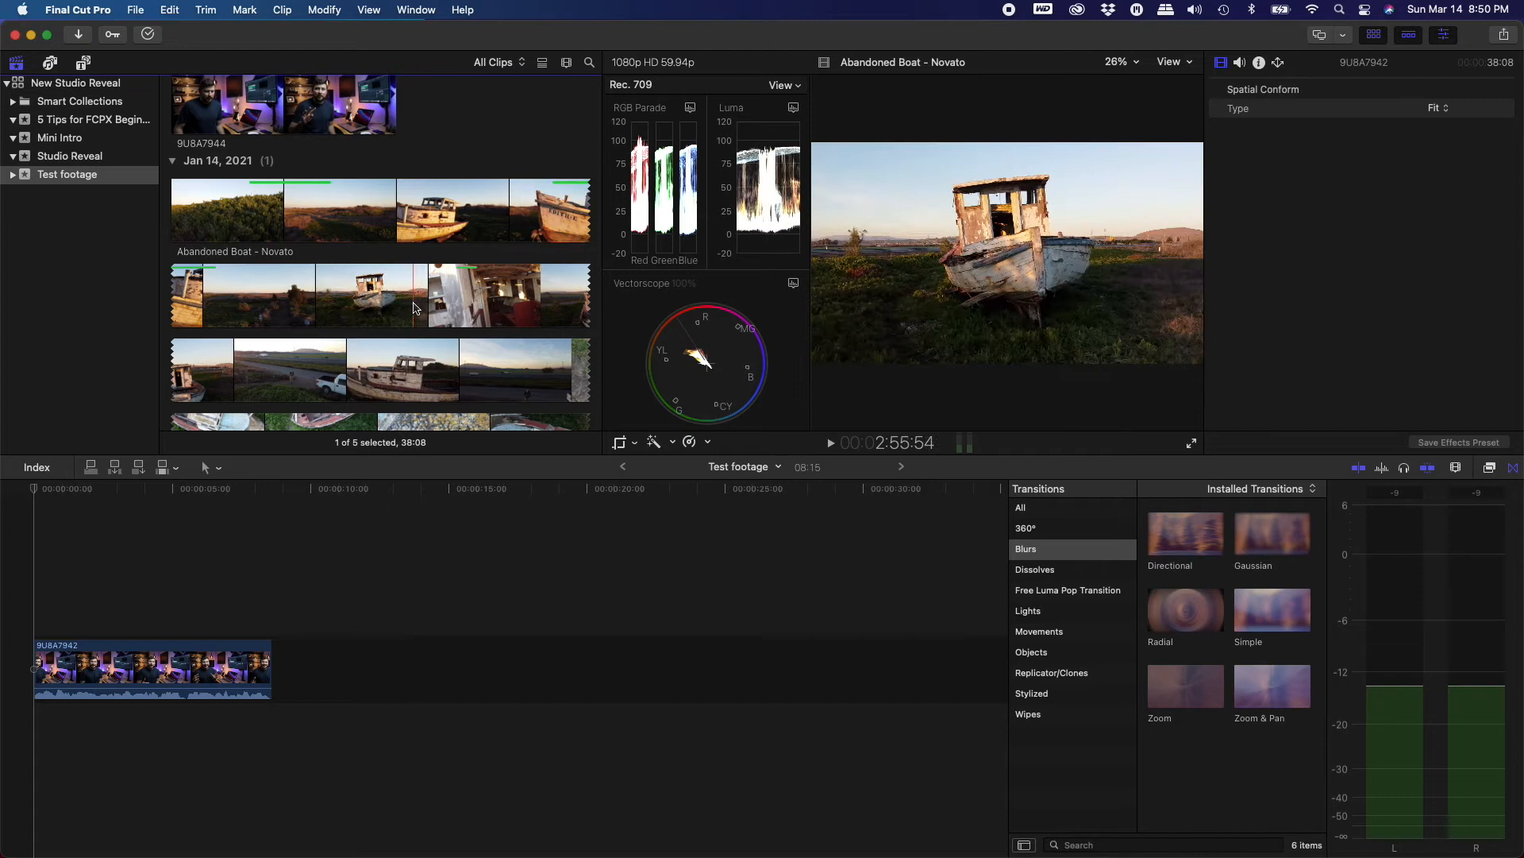
# Browse the event's clips and skim an Abandoned Boat clip to preview it
pyautogui.scroll(-5, 262, 321)
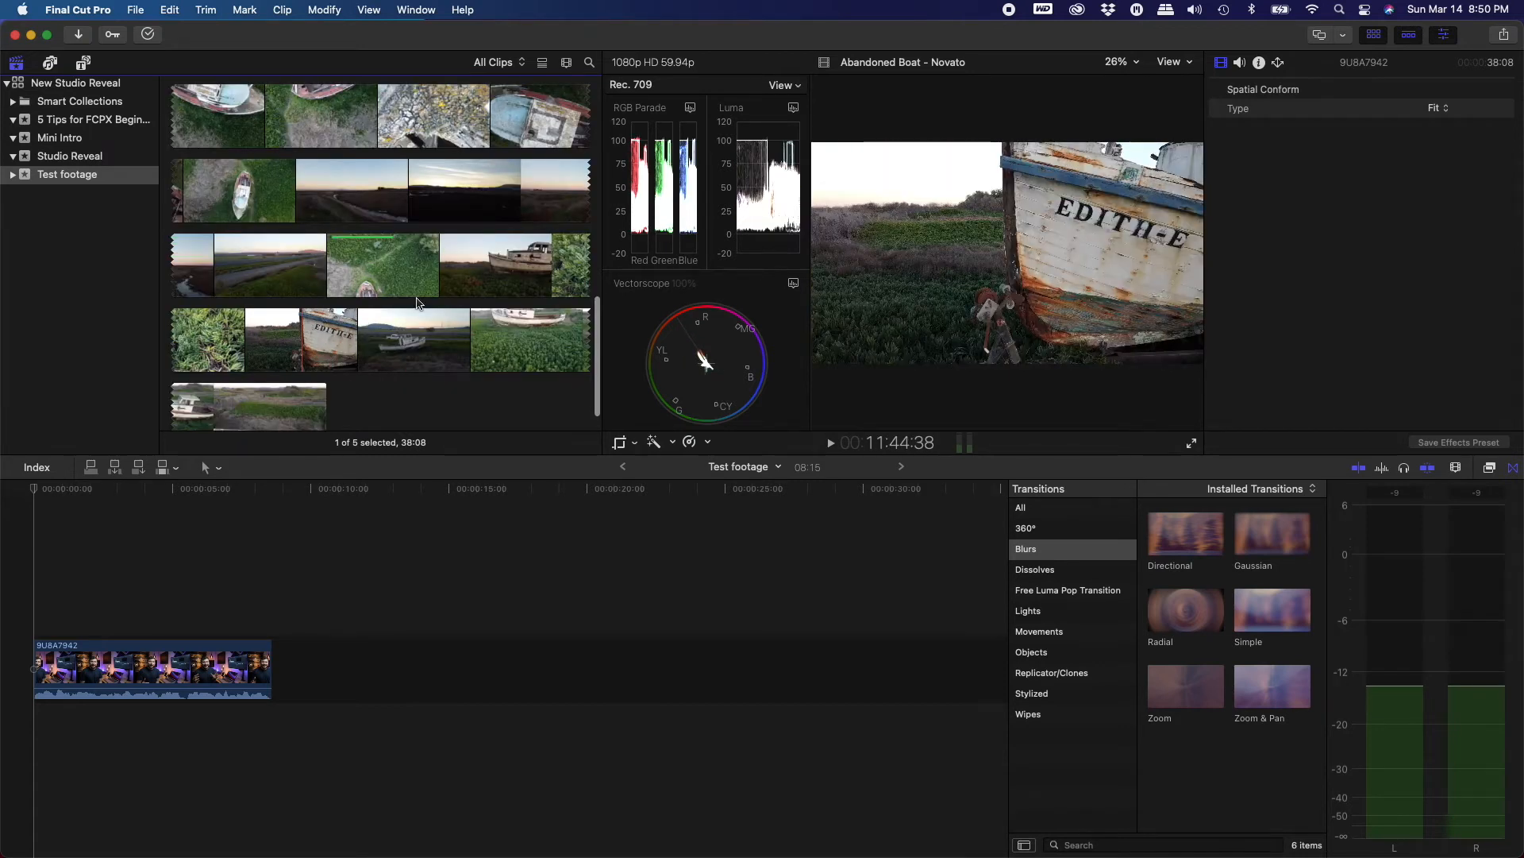
pyautogui.click(321, 336)
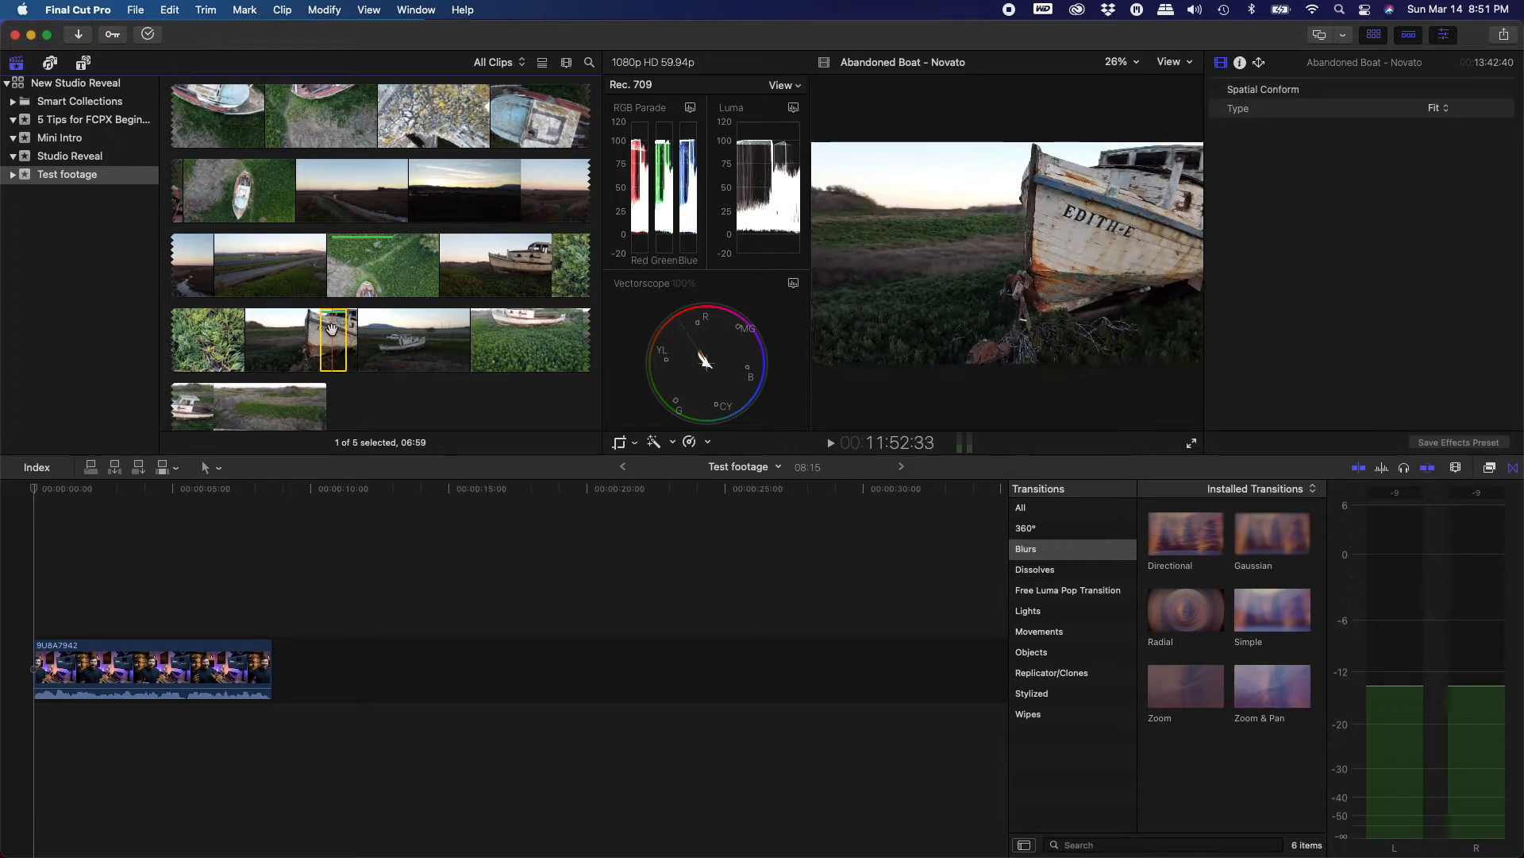
pyautogui.click(334, 595)
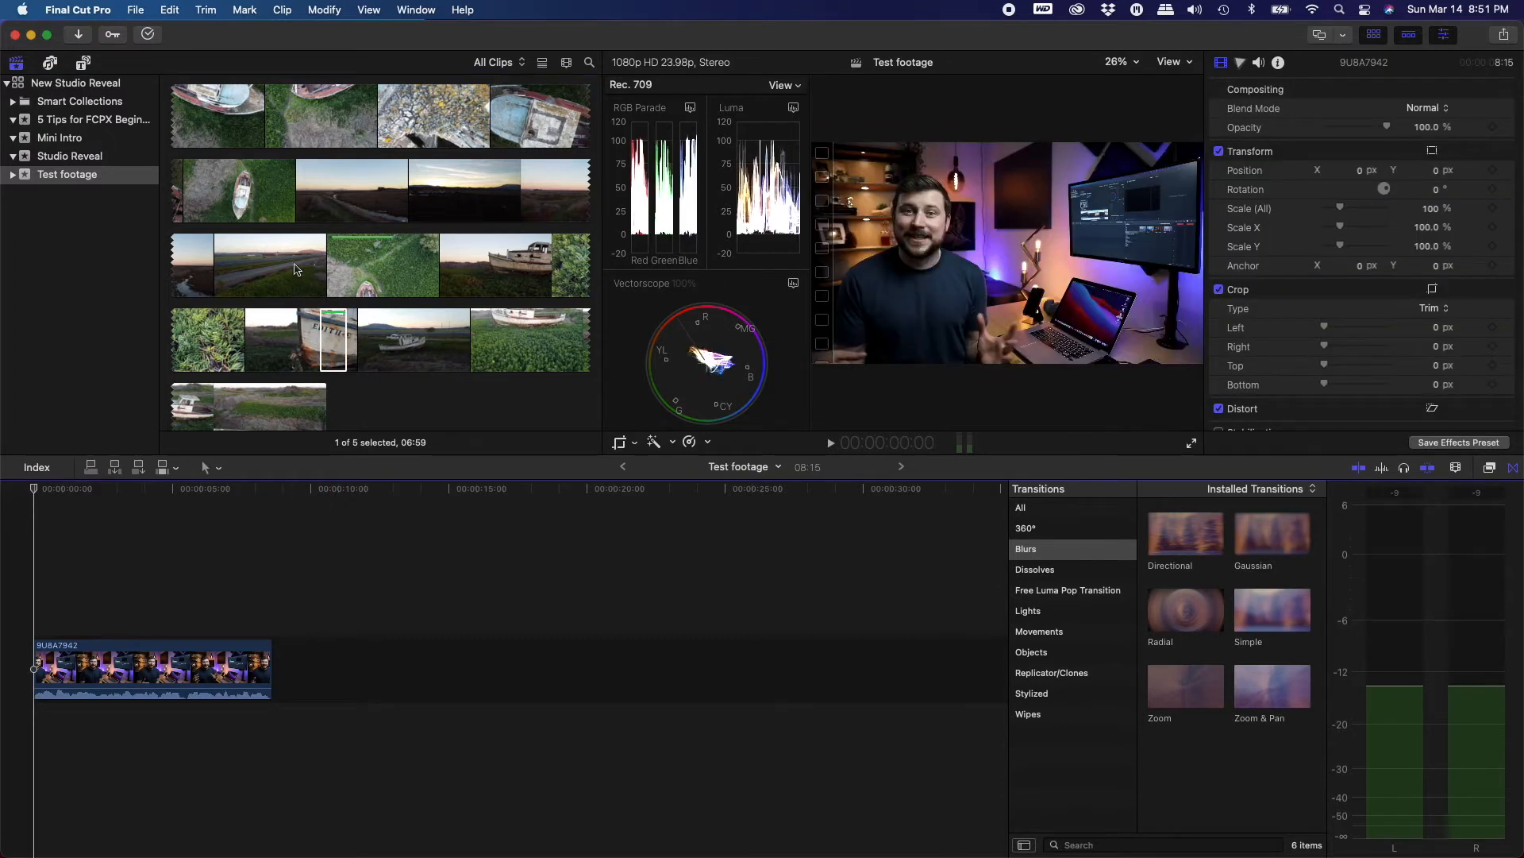
# Filter the browser to Favorites and add a favorited Abandoned Boat clip to the timeline after the talking-head clip
pyautogui.click(500, 63)
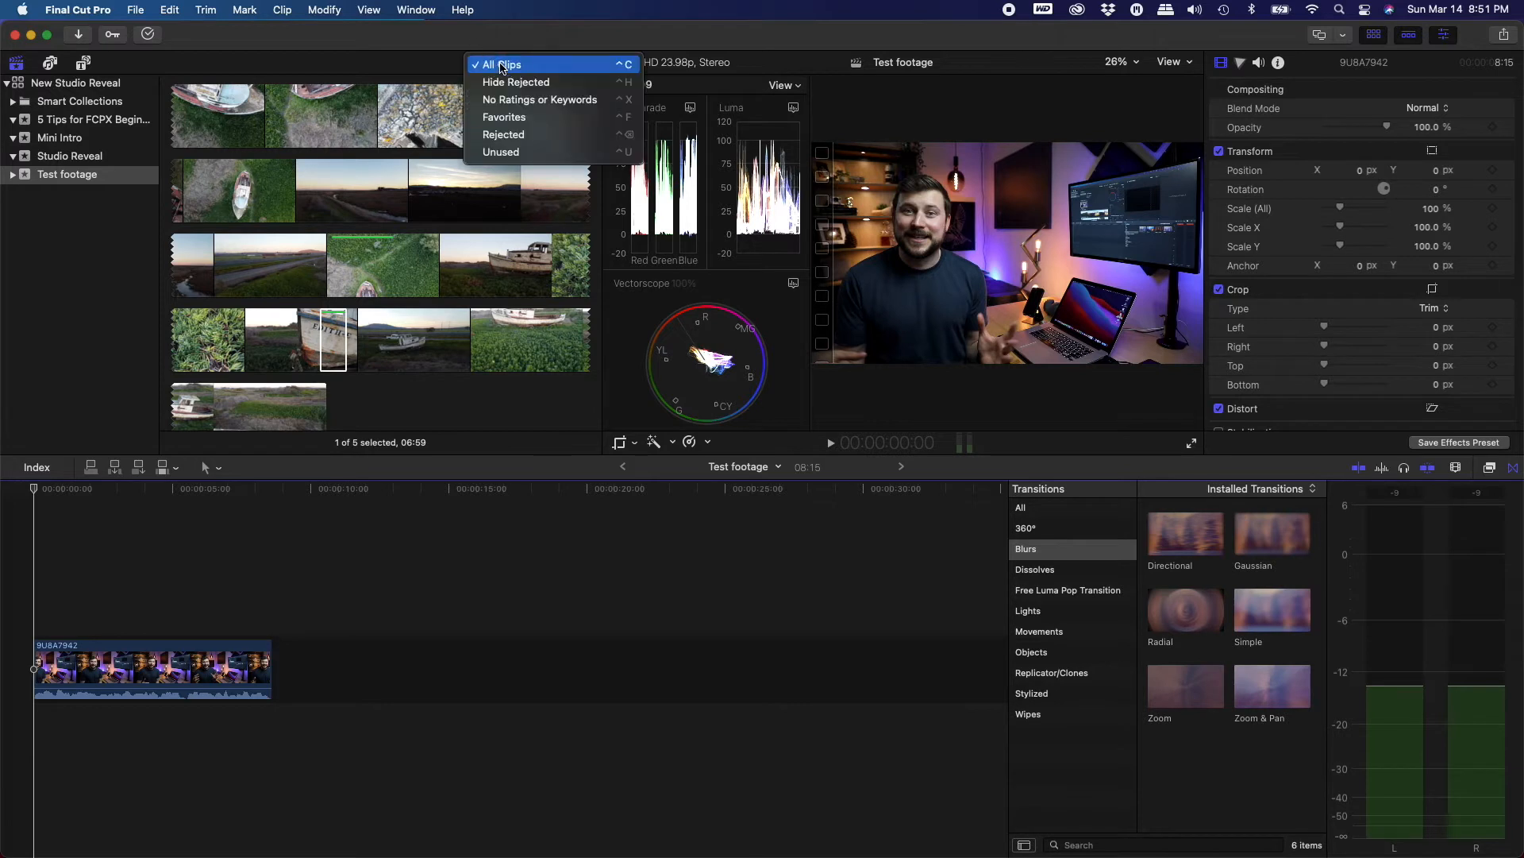
pyautogui.click(529, 119)
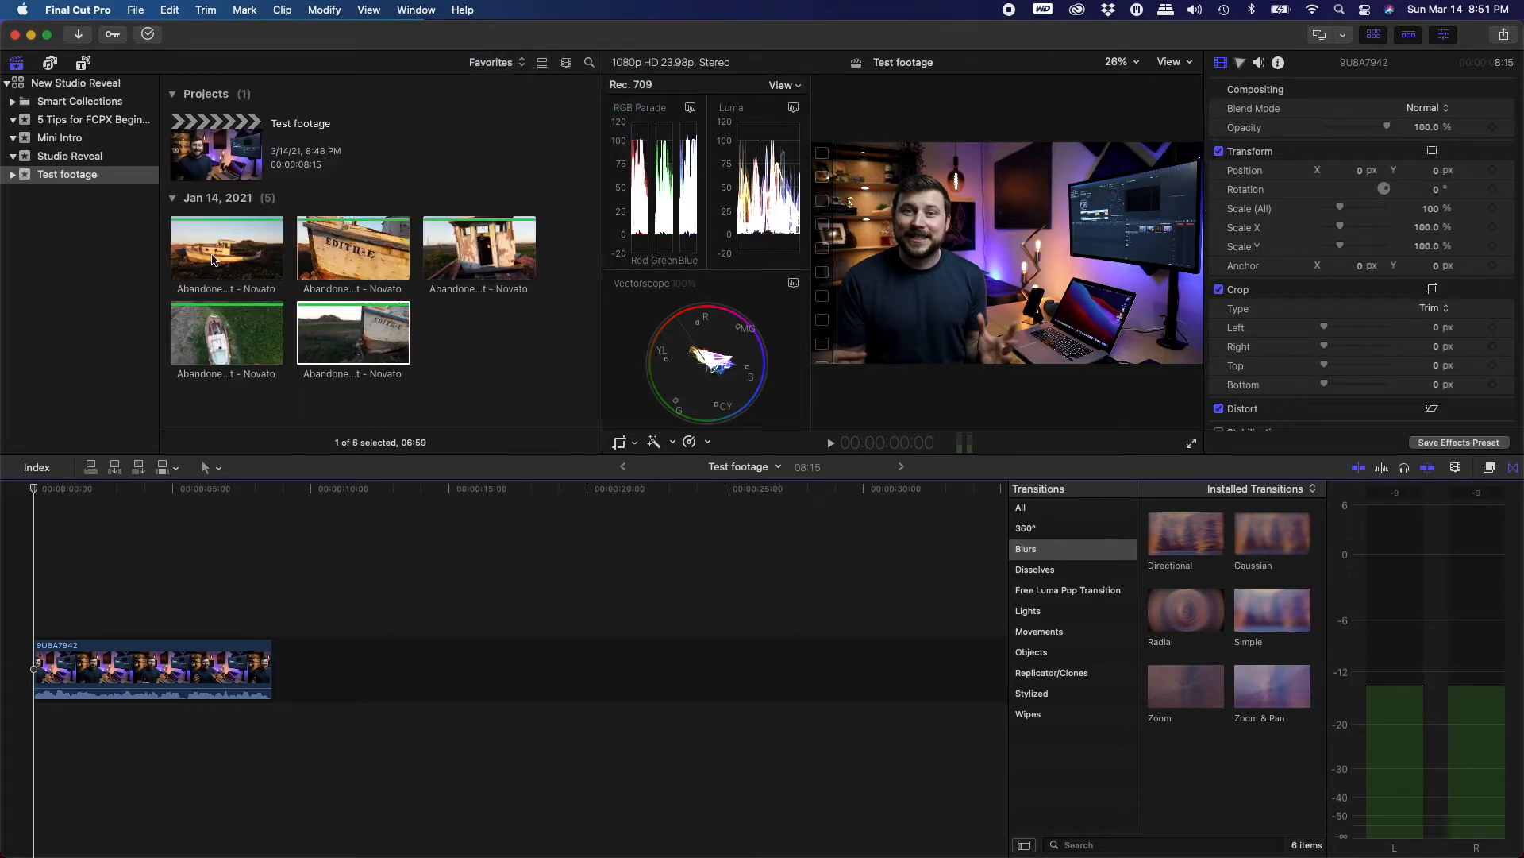
pyautogui.click(241, 256)
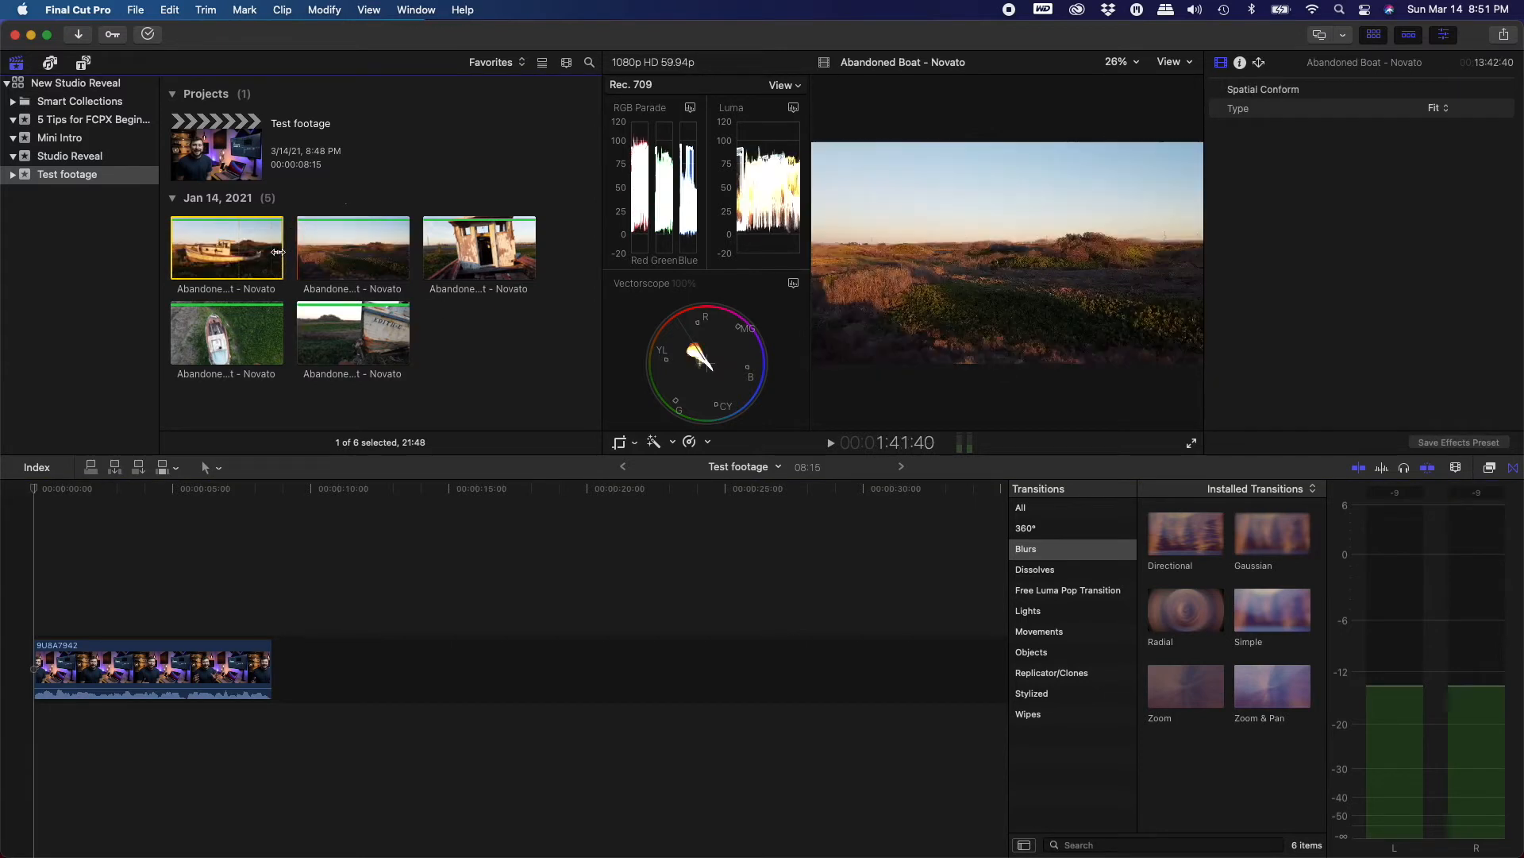
pyautogui.moveTo(300, 385); pyautogui.dragTo(270, 635)
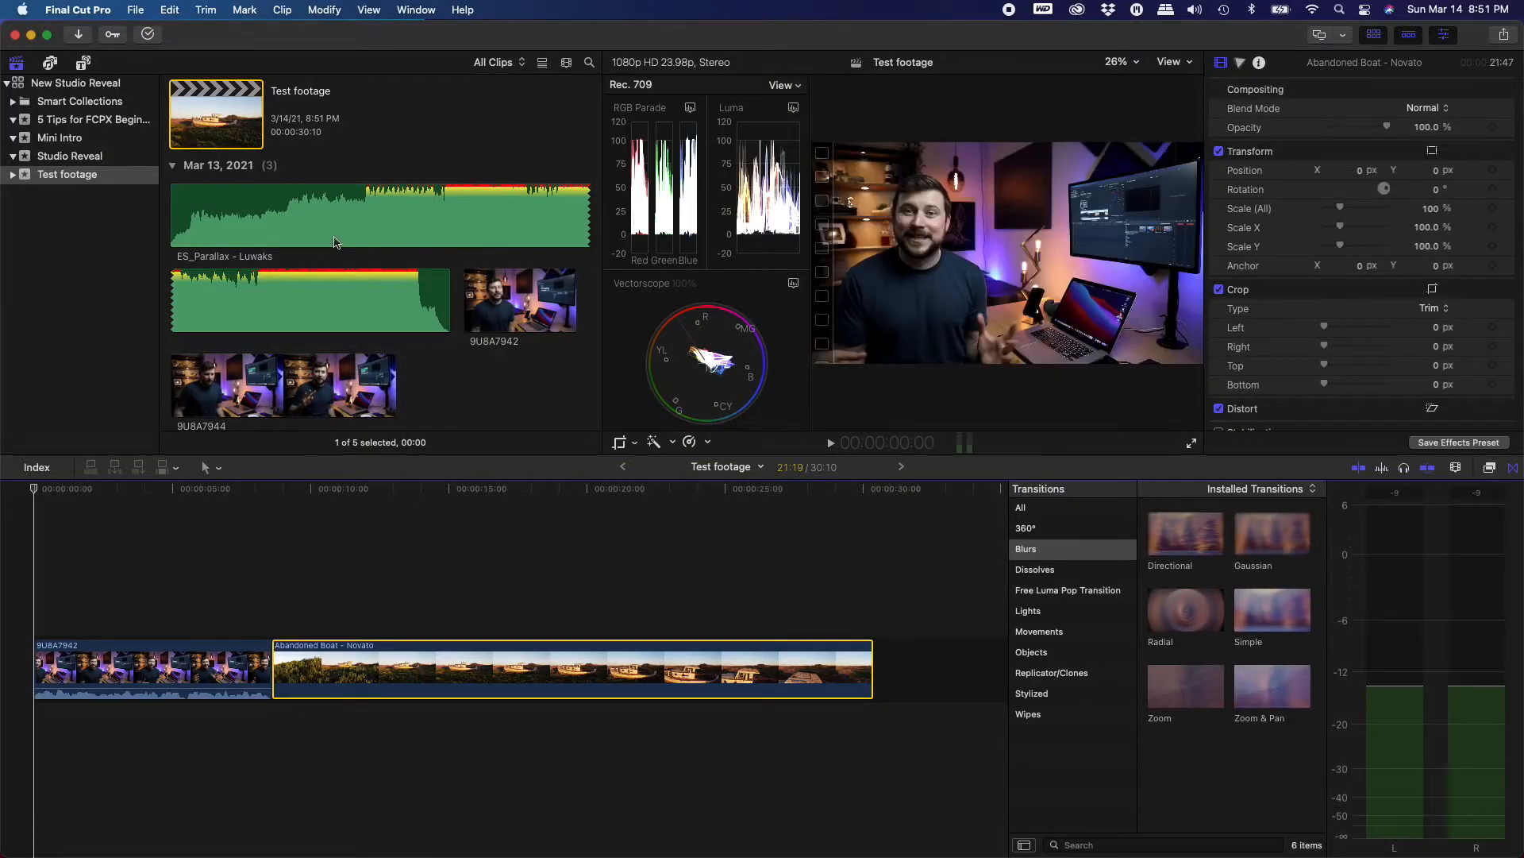
# Add the ES_Parallax - Luwaks music clip beneath the timeline clips at the project start
pyautogui.click(333, 235)
pyautogui.click(302, 231)
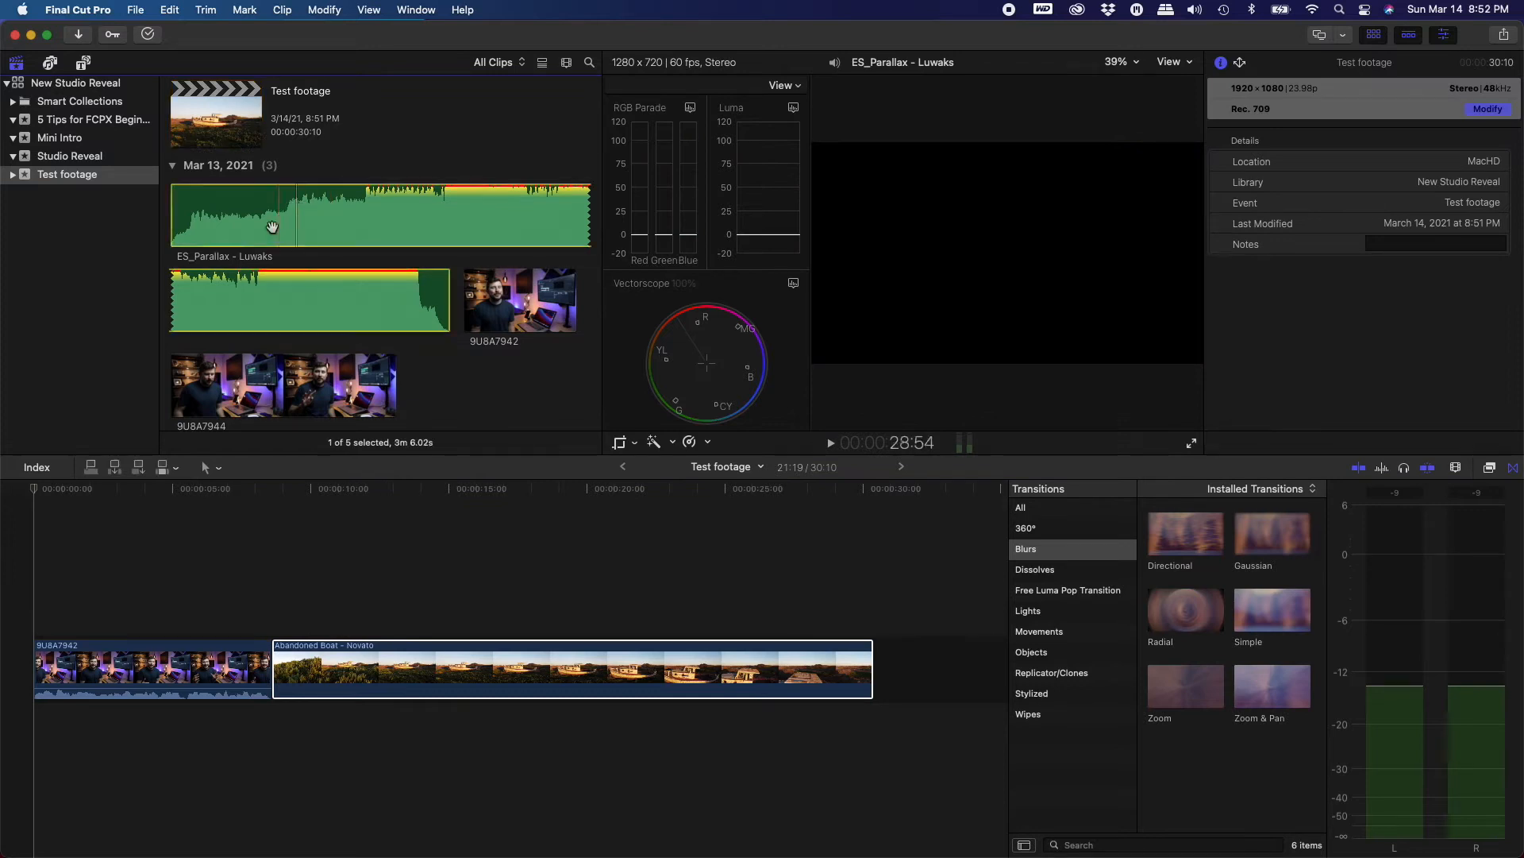
pyautogui.moveTo(241, 284); pyautogui.dragTo(38, 714)
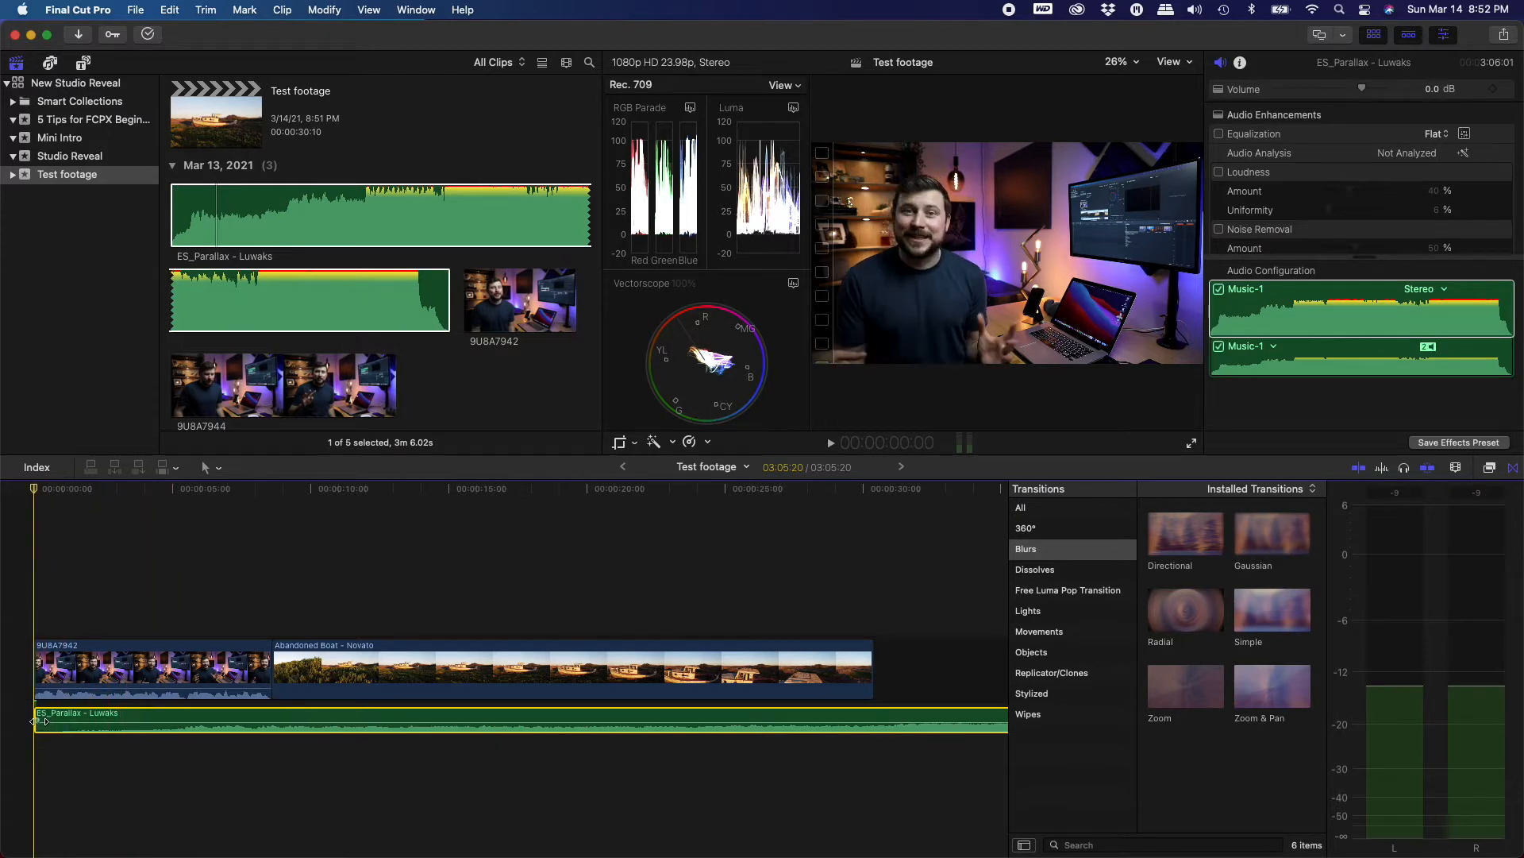
# Skim the music clip and inspect it through to its end in the timeline
pyautogui.moveTo(97, 721); pyautogui.dragTo(268, 719)
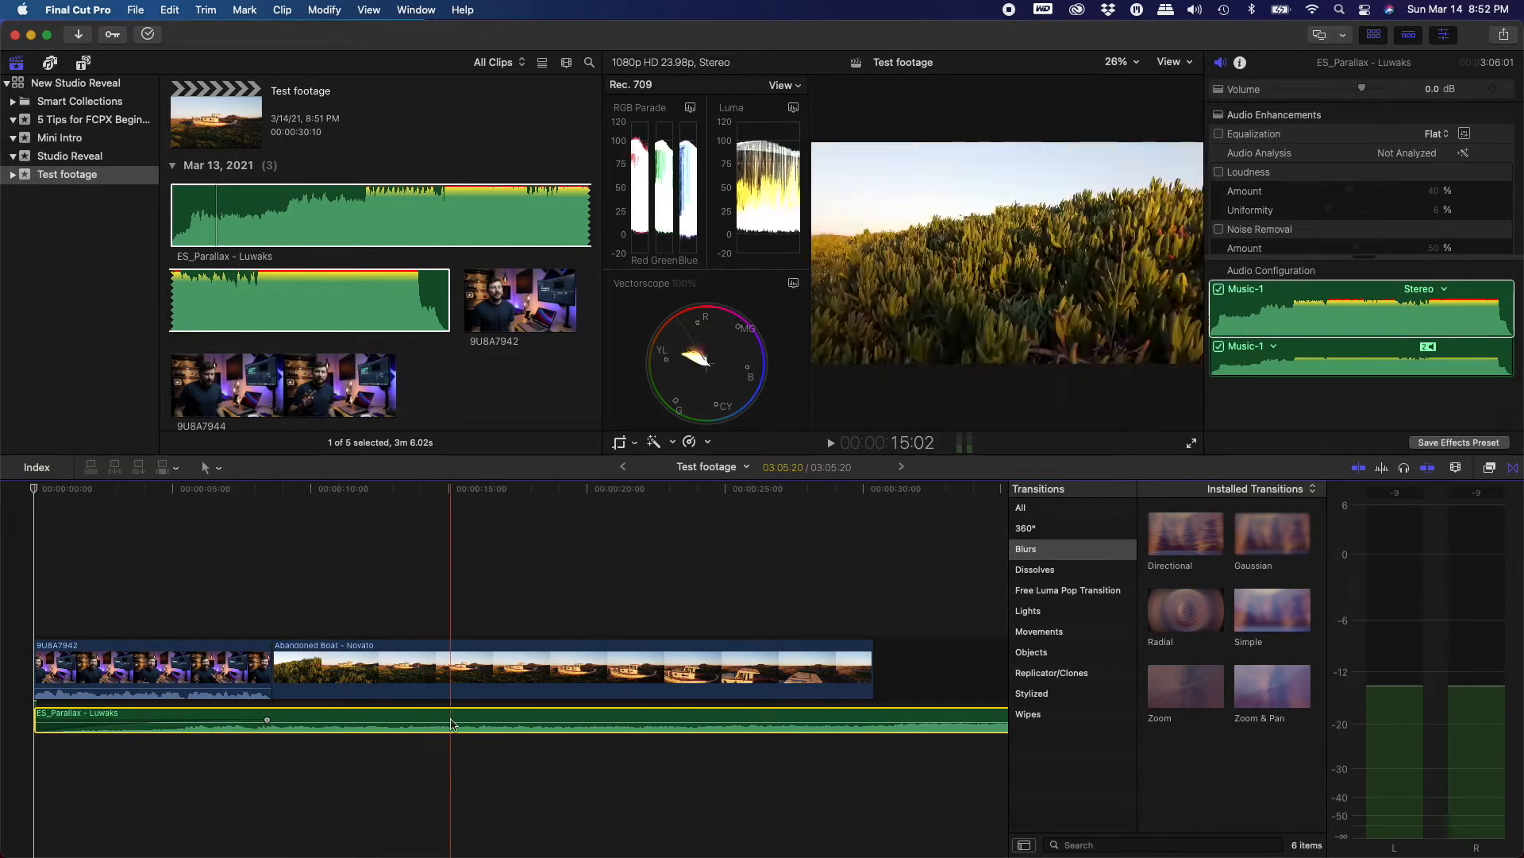
pyautogui.hscroll(10, 450, 724)
pyautogui.hscroll(20, 450, 725)
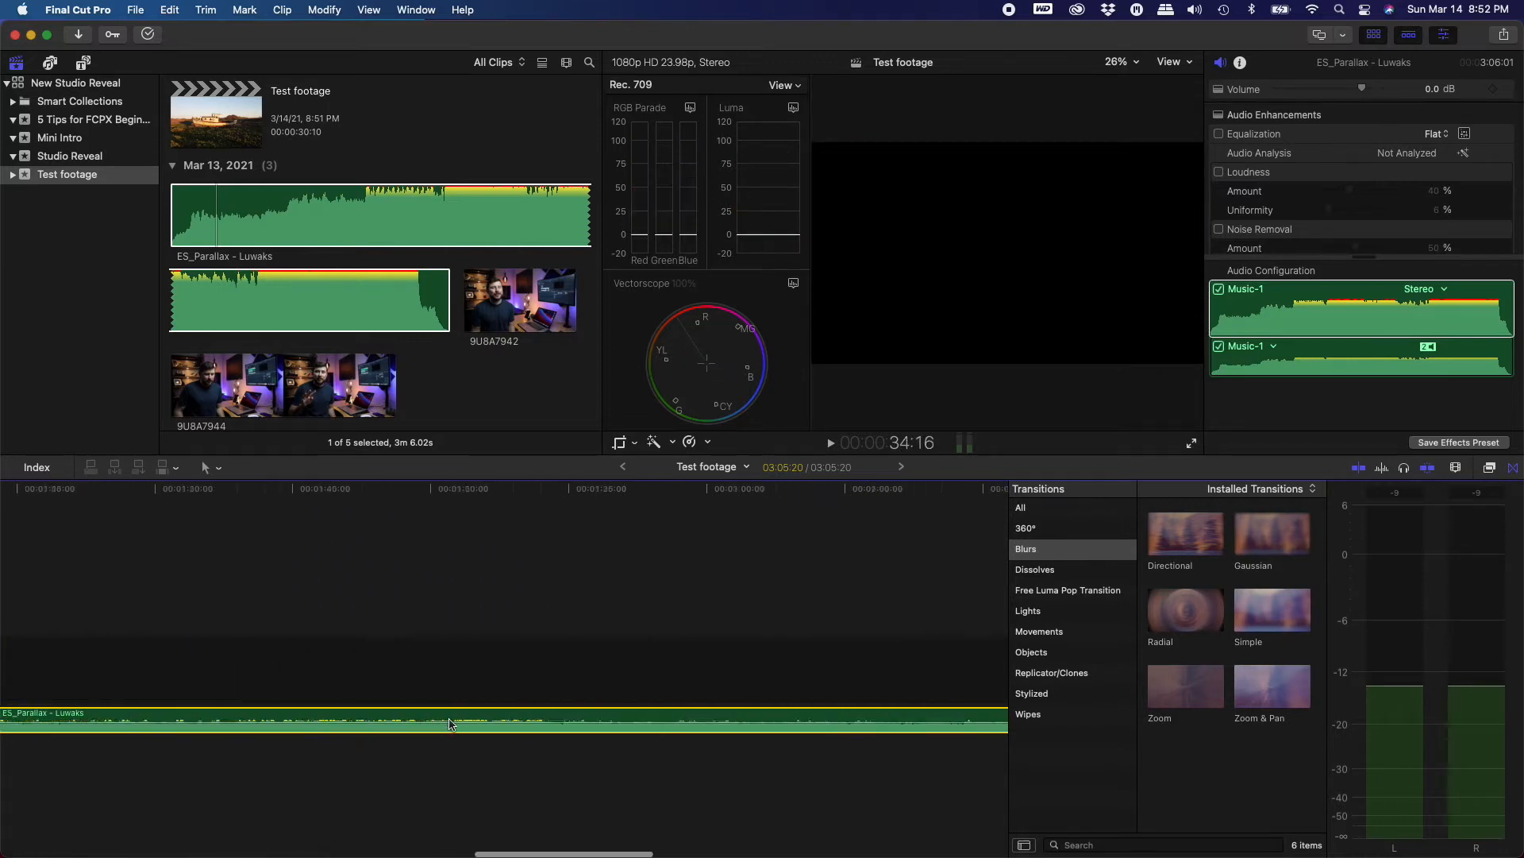
pyautogui.hscroll(5, 450, 724)
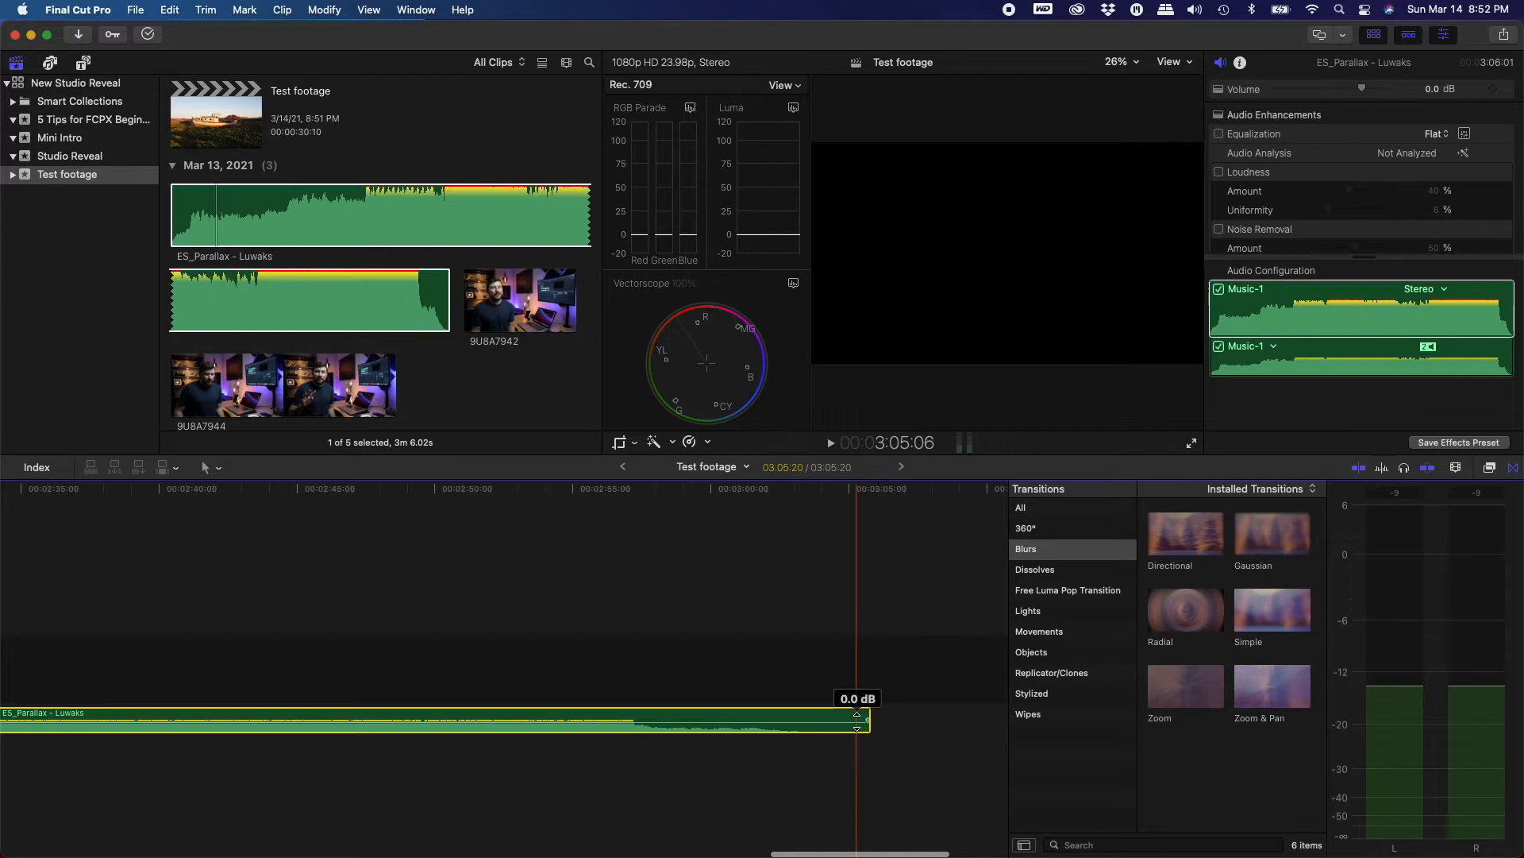
pyautogui.moveTo(868, 720); pyautogui.dragTo(479, 726)
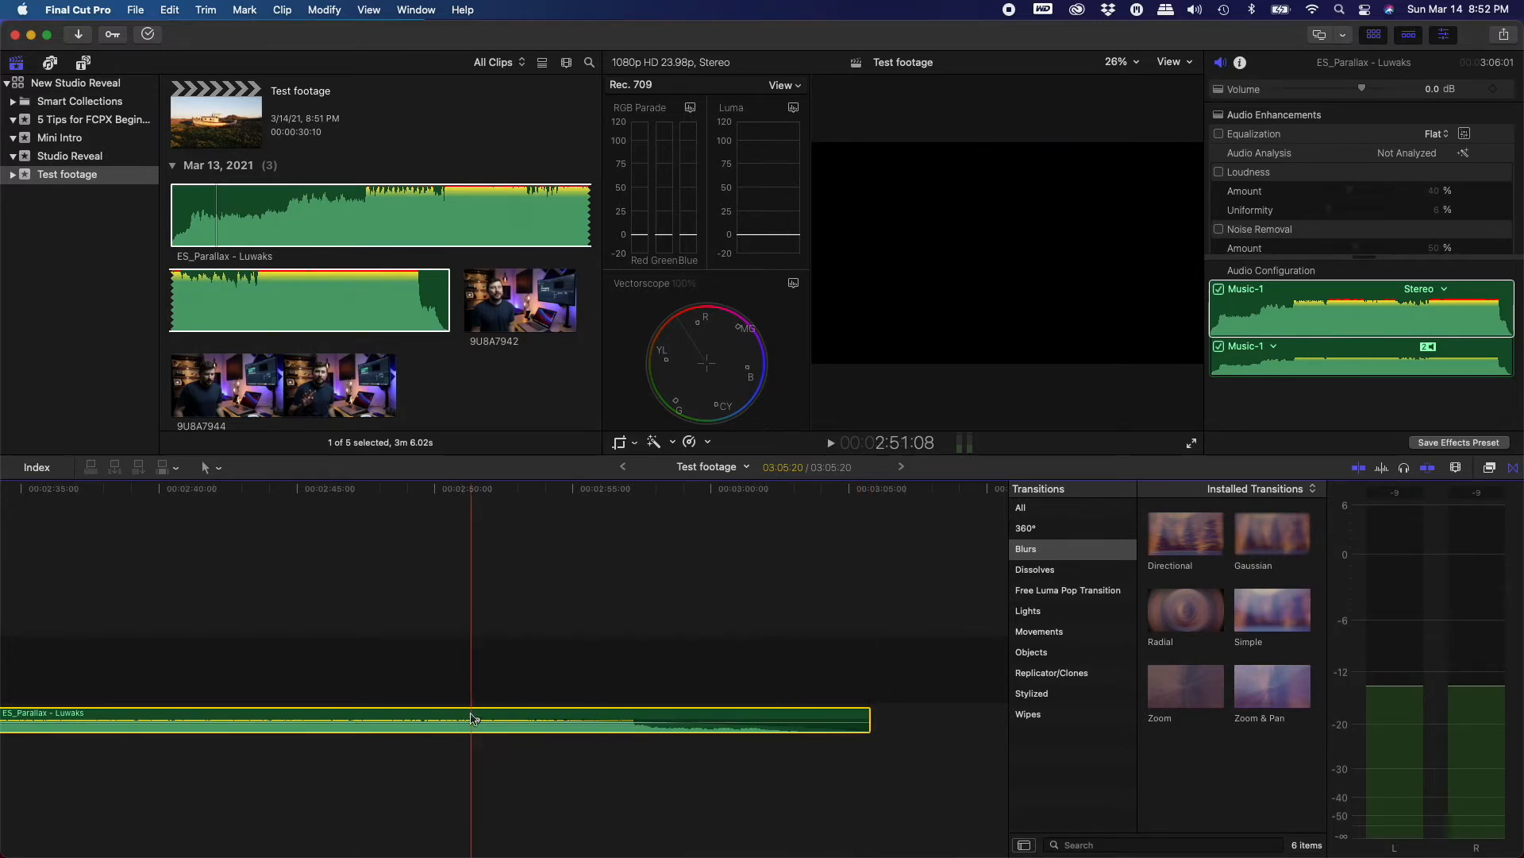
pyautogui.press('Home')
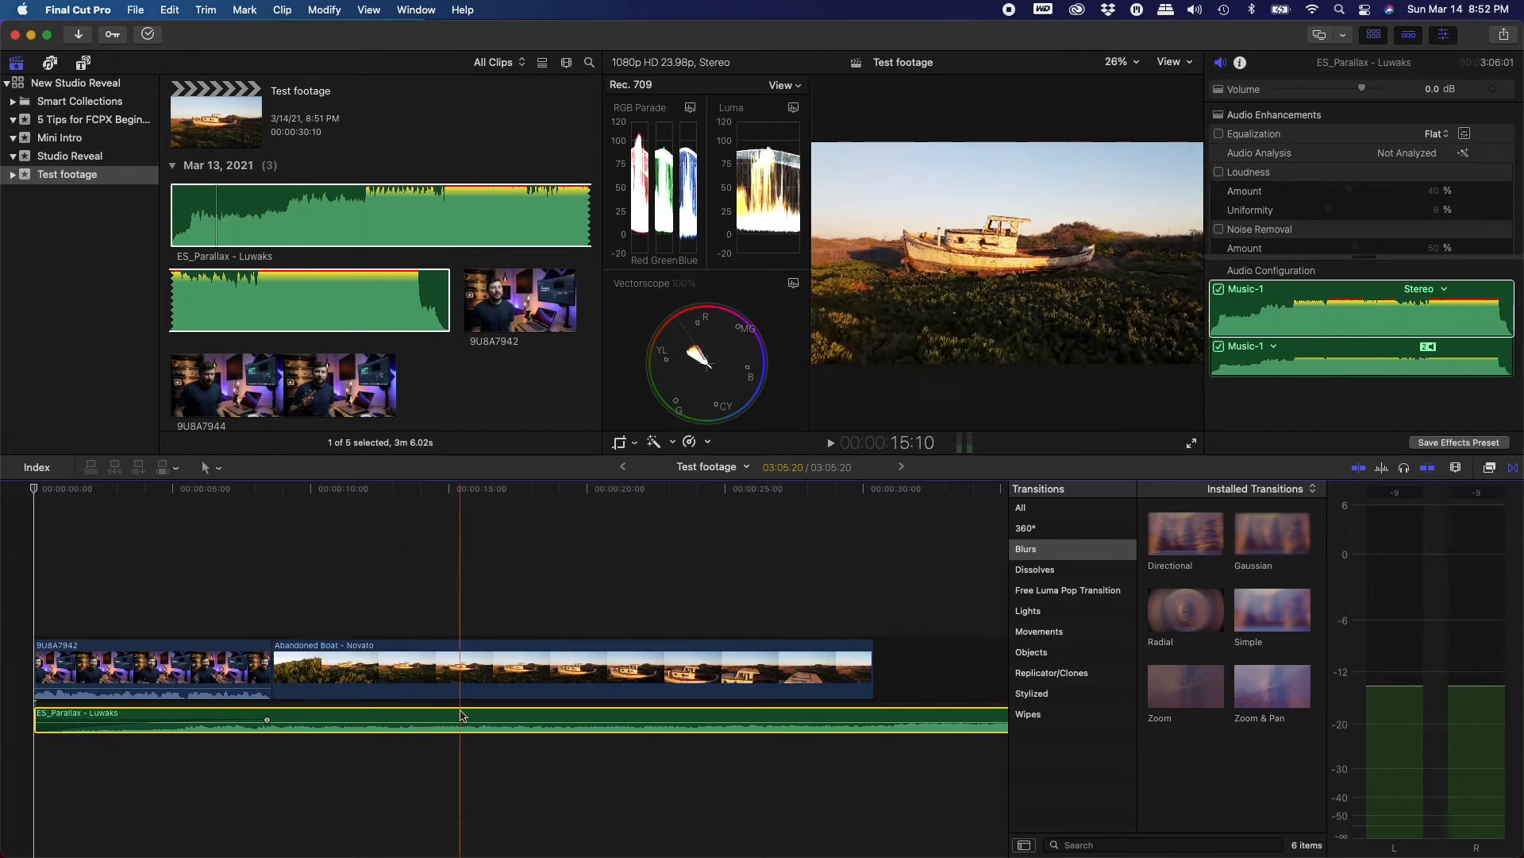
# Play back the edit from within the talking-head clip into the boat footage
pyautogui.click(199, 627)
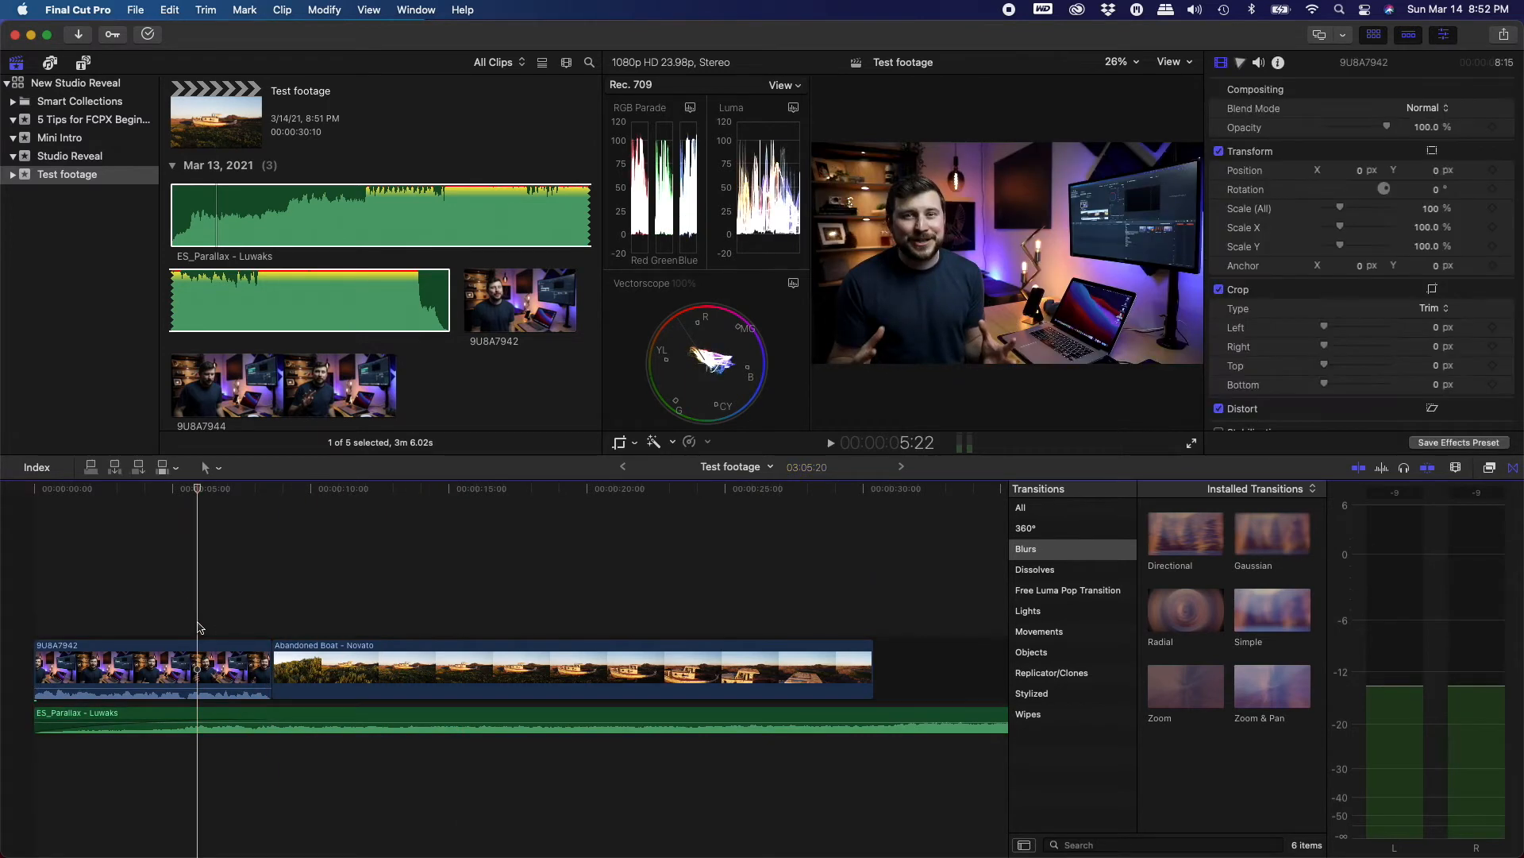
pyautogui.press('space')
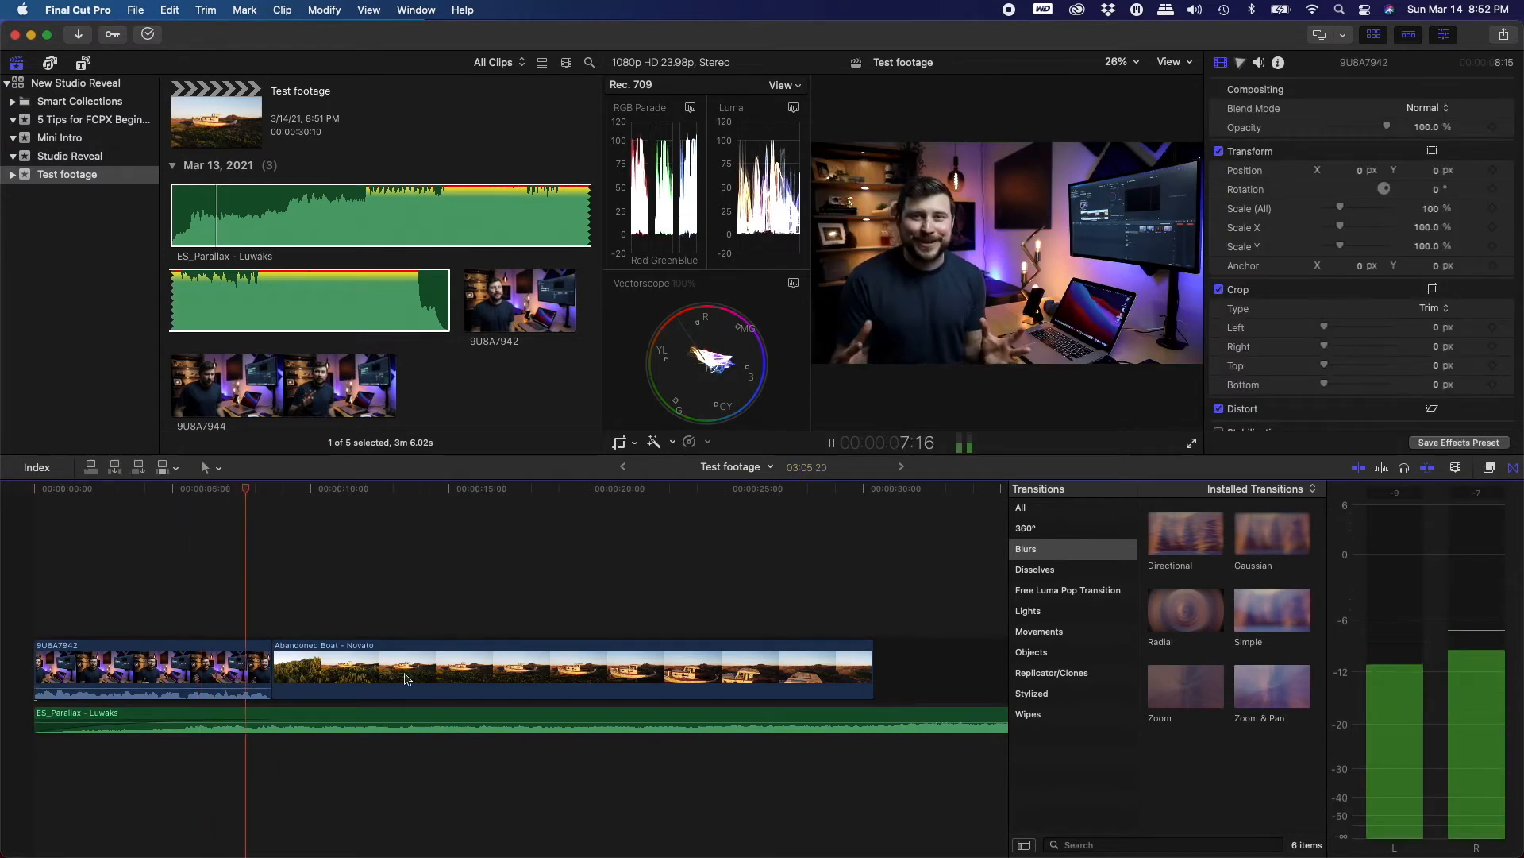
pyautogui.hscroll(3, 577, 687)
pyautogui.hscroll(3, 578, 688)
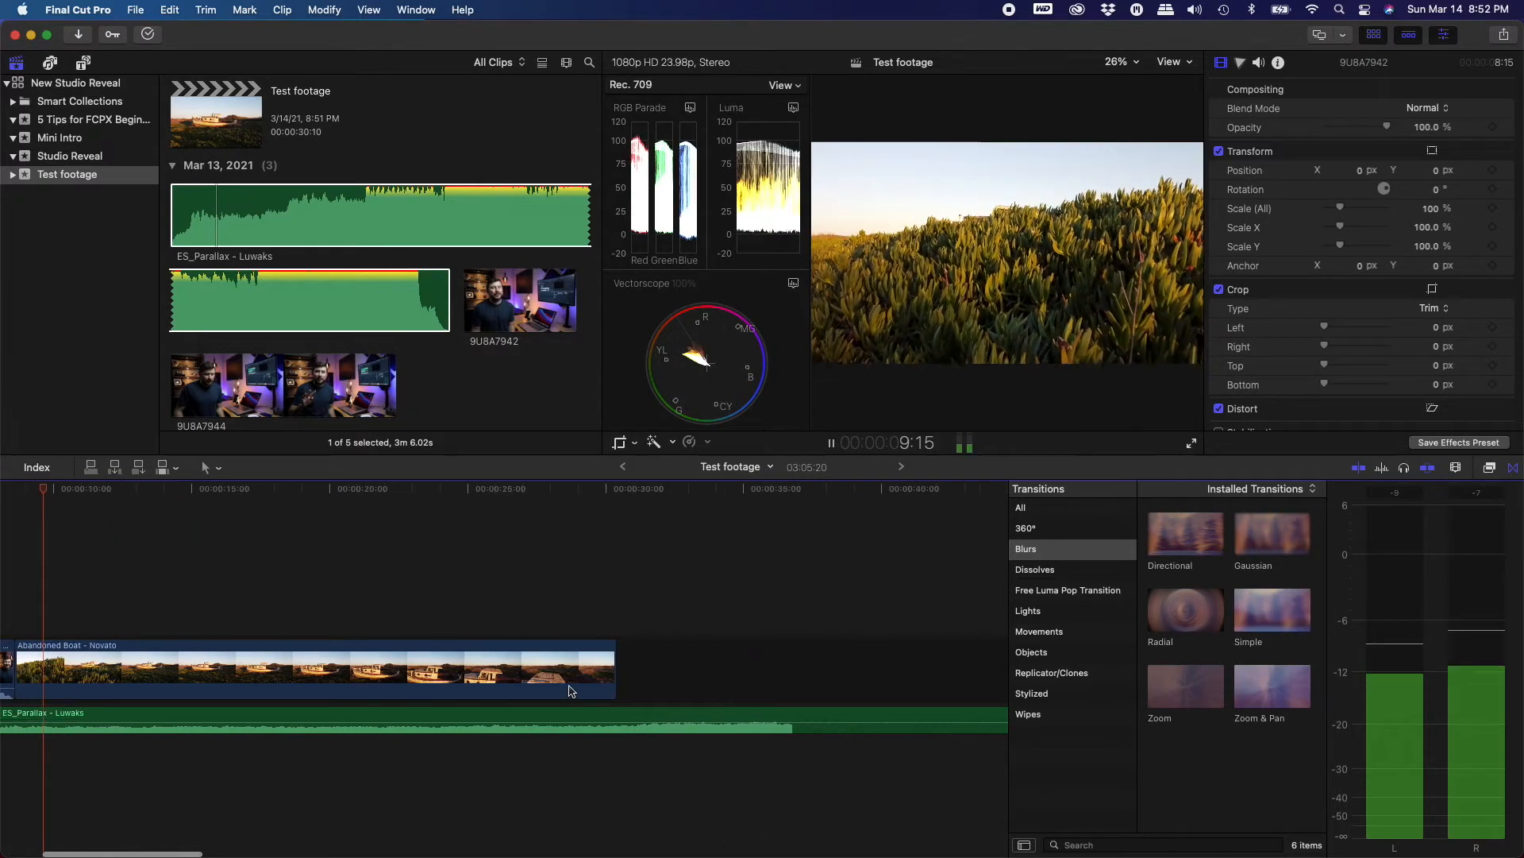
pyautogui.hscroll(-4, 548, 686)
pyautogui.hscroll(-2, 524, 685)
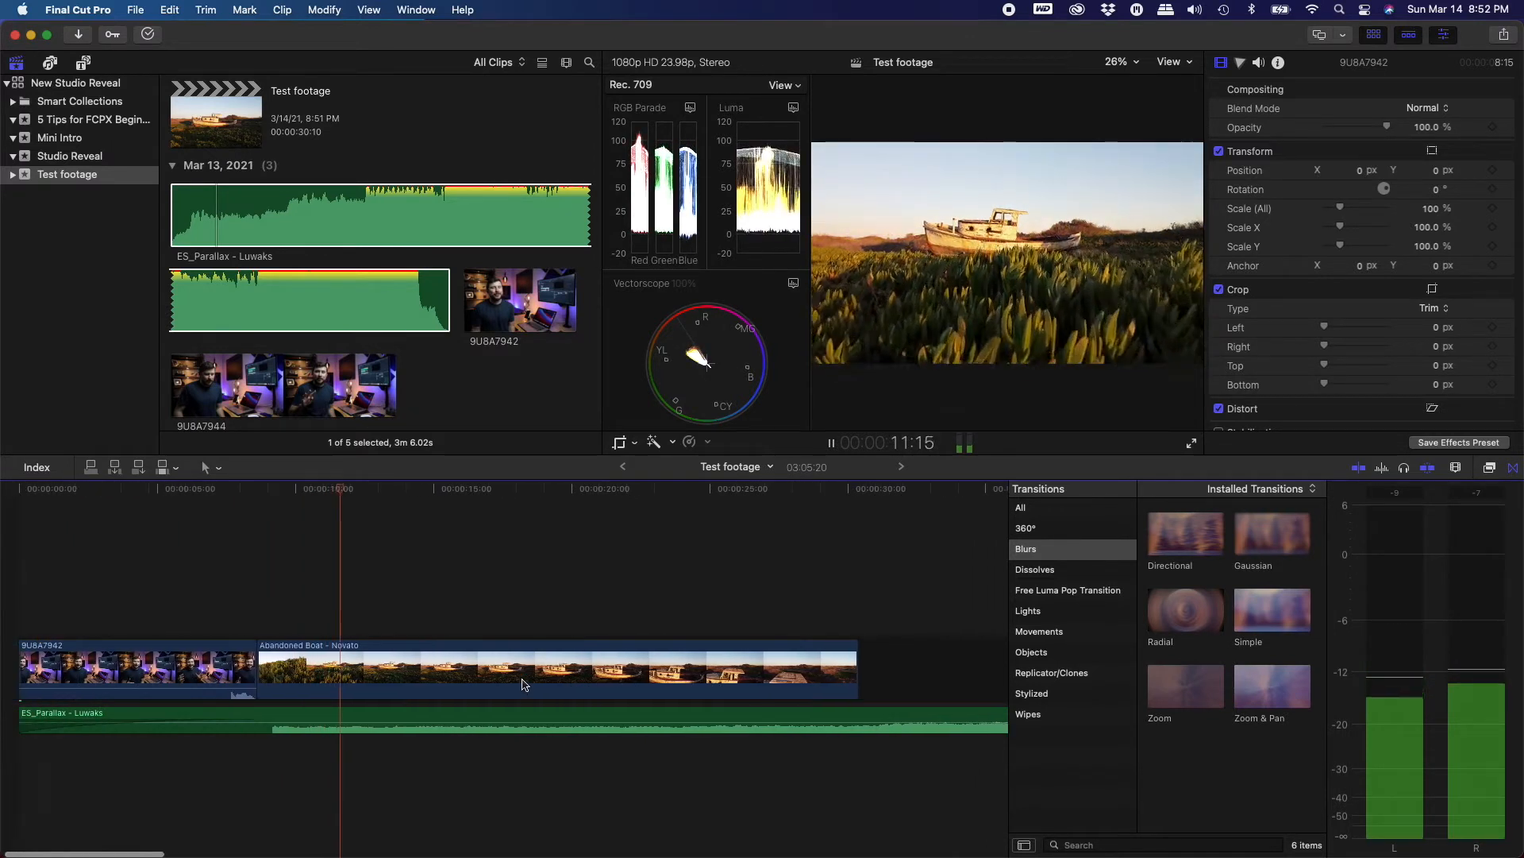
pyautogui.press('space')
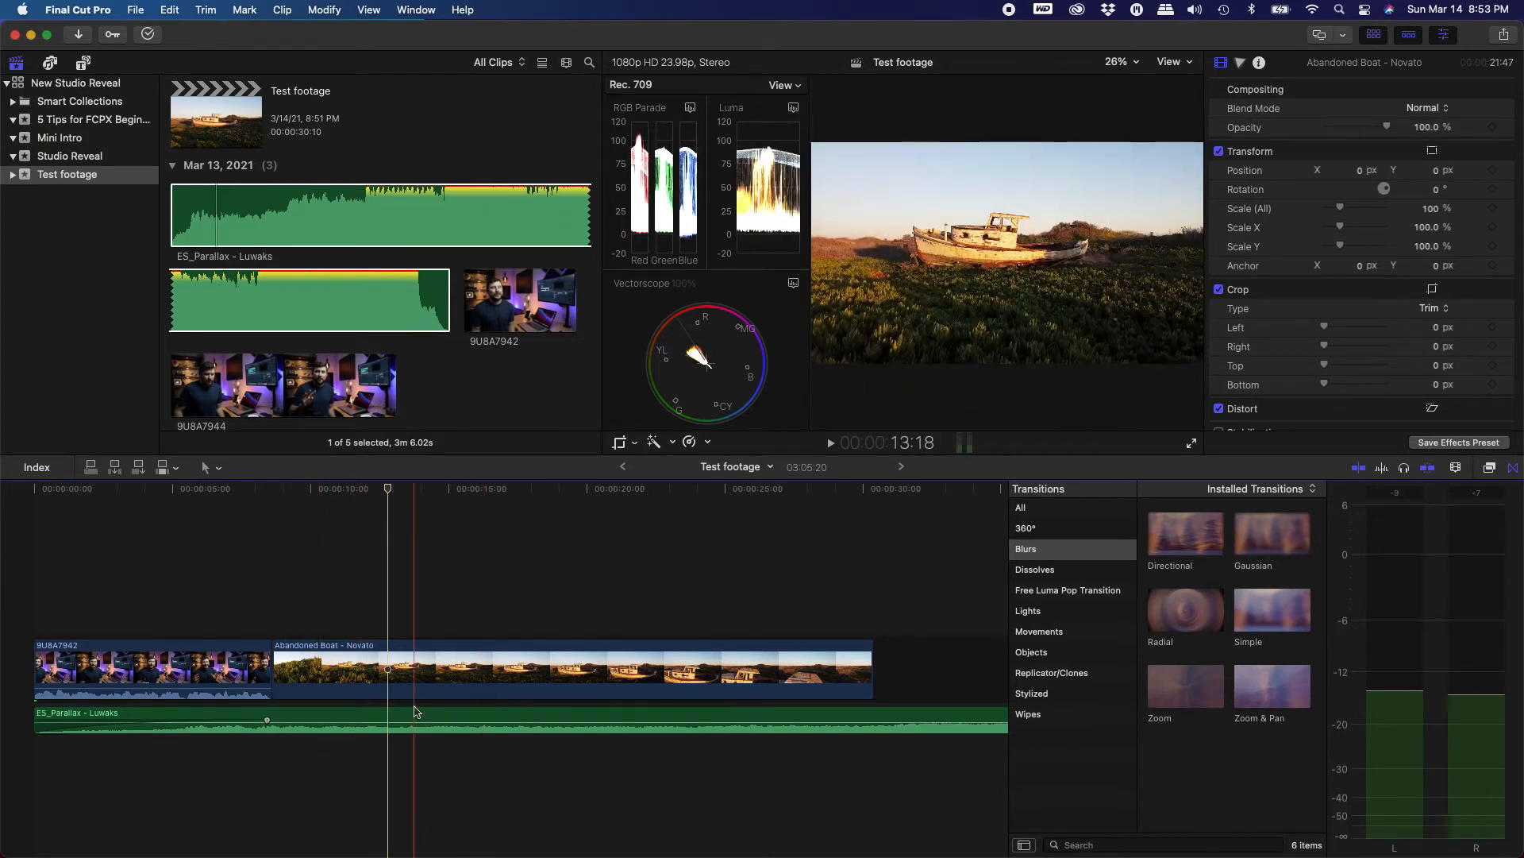
# Trim the start of the music clip so it begins later in the song
pyautogui.click(45, 719)
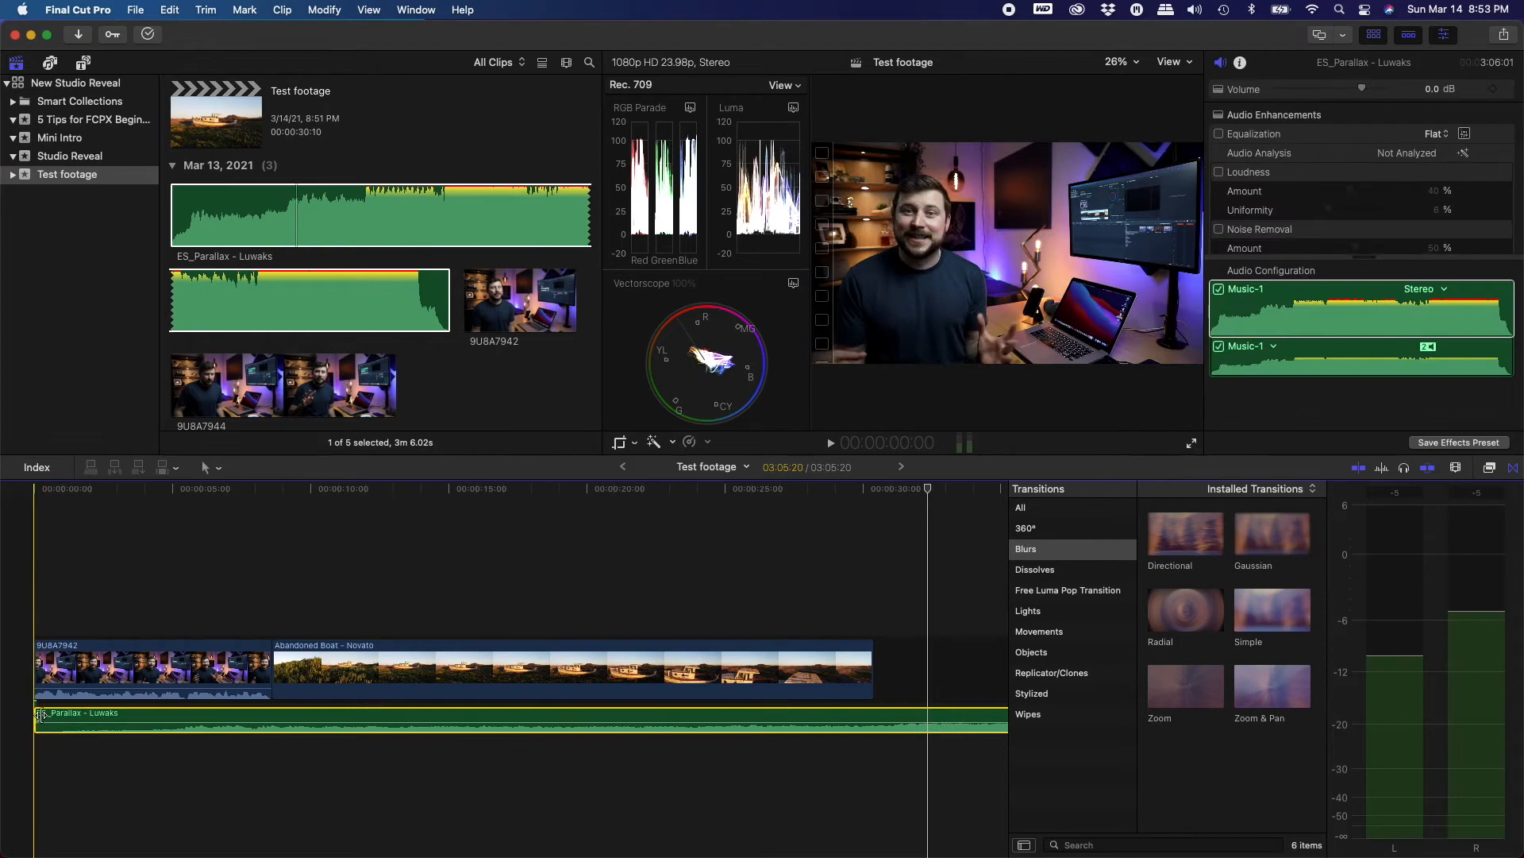
pyautogui.moveTo(40, 717); pyautogui.dragTo(466, 719)
pyautogui.moveTo(721, 719); pyautogui.dragTo(620, 723)
pyautogui.moveTo(781, 718); pyautogui.dragTo(142, 715)
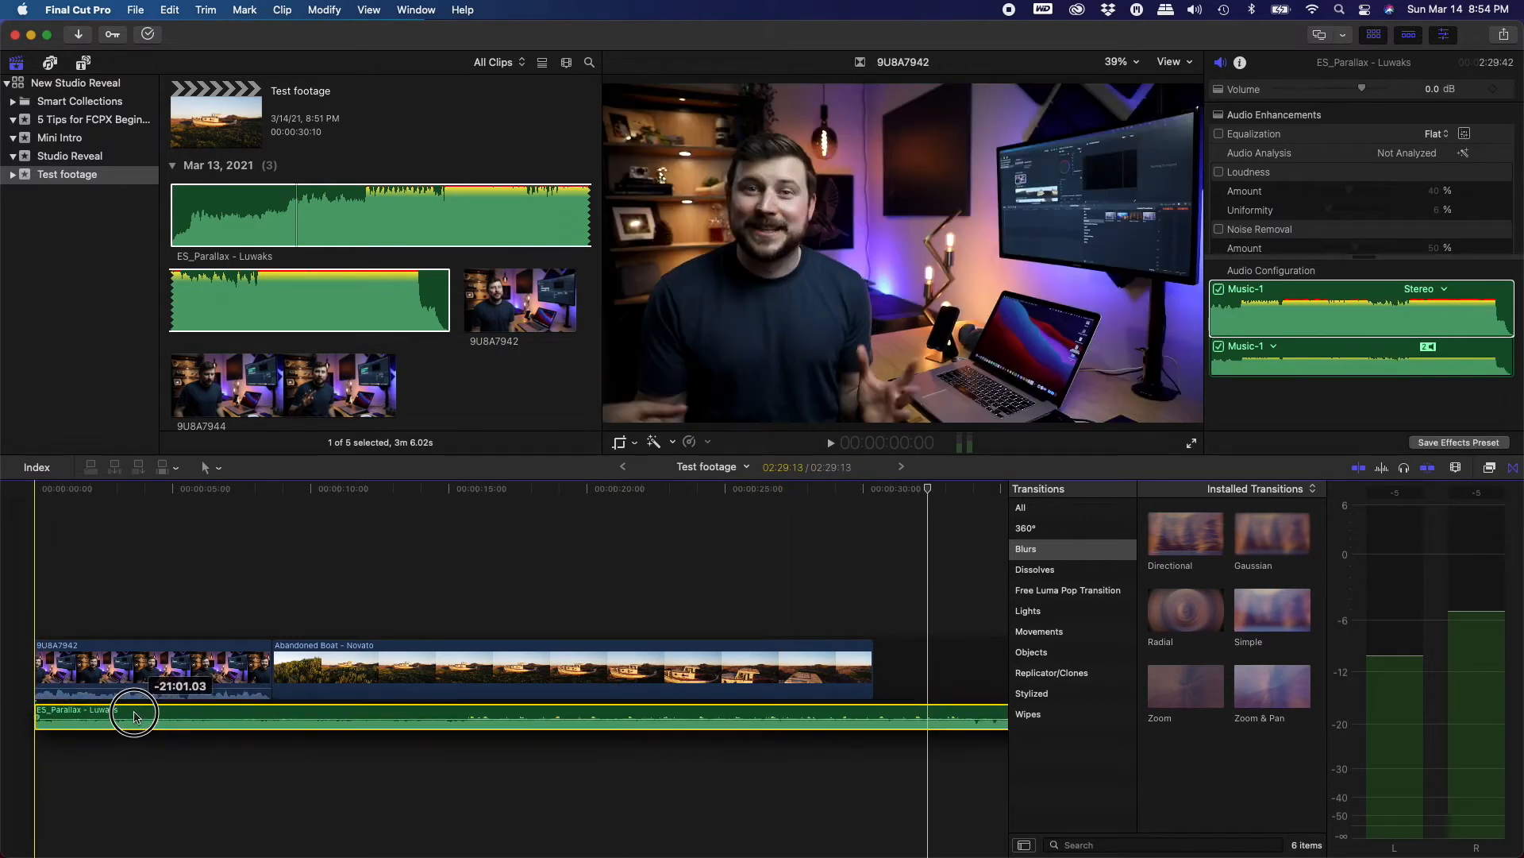
# Trim the music clip's start further into the song
pyautogui.press('super+7')
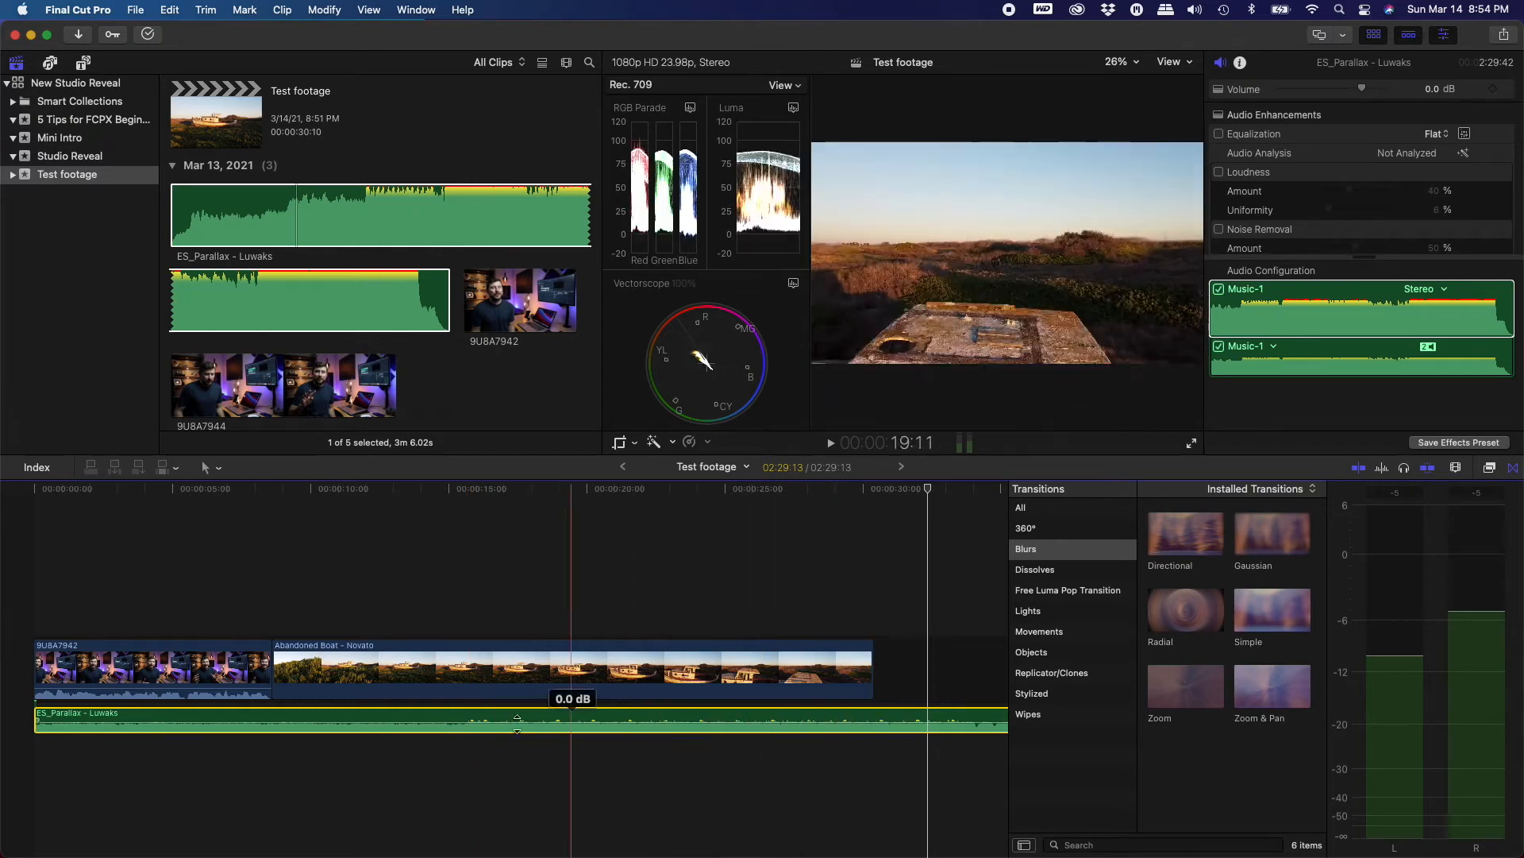
pyautogui.moveTo(37, 715); pyautogui.dragTo(23, 681)
pyautogui.press('super+7')
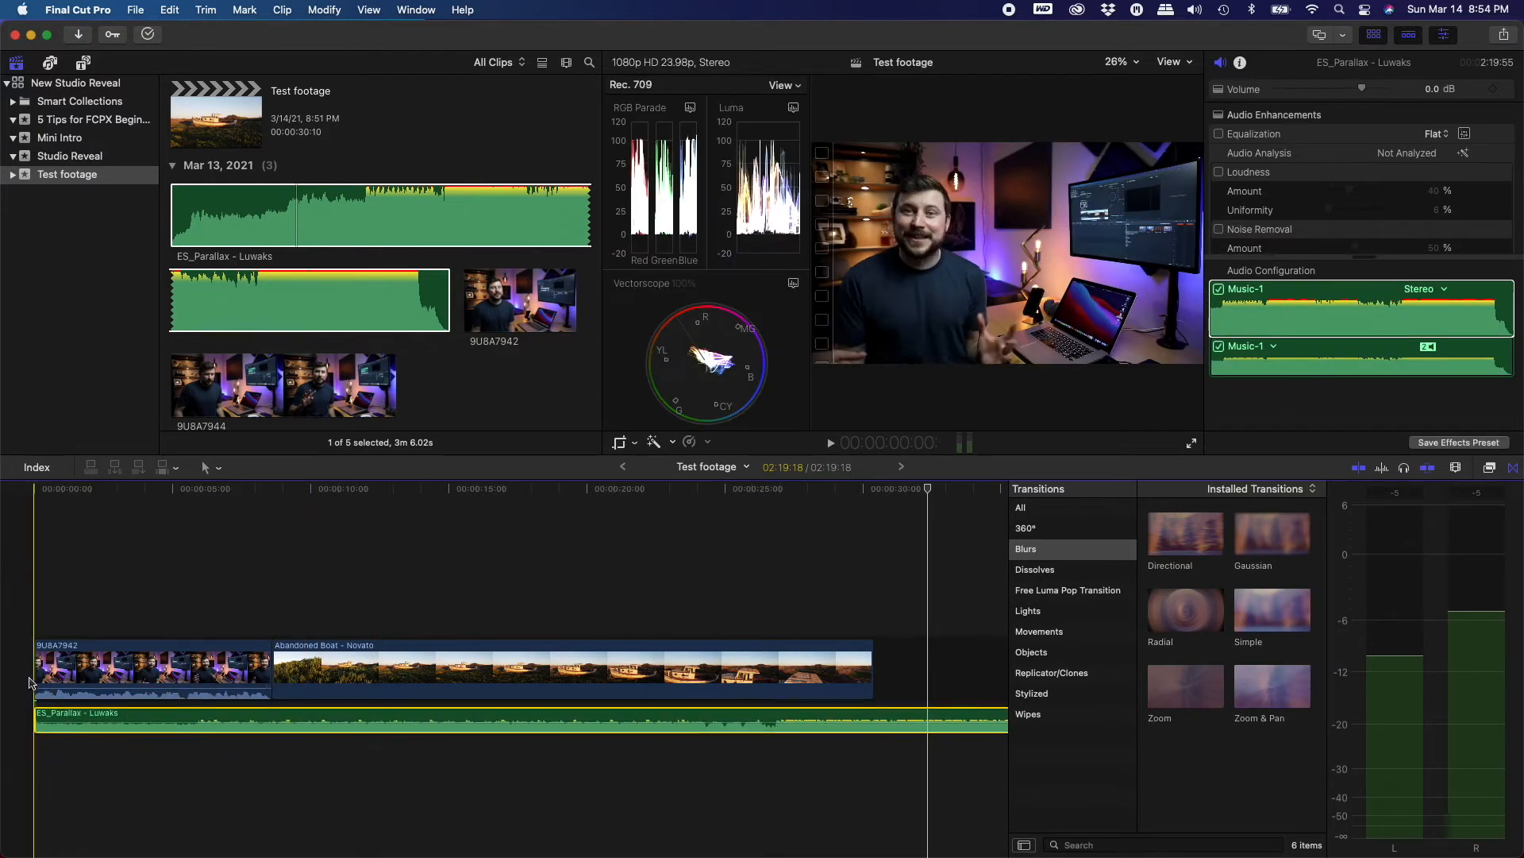
pyautogui.moveTo(37, 721); pyautogui.dragTo(271, 732)
pyautogui.click(158, 665)
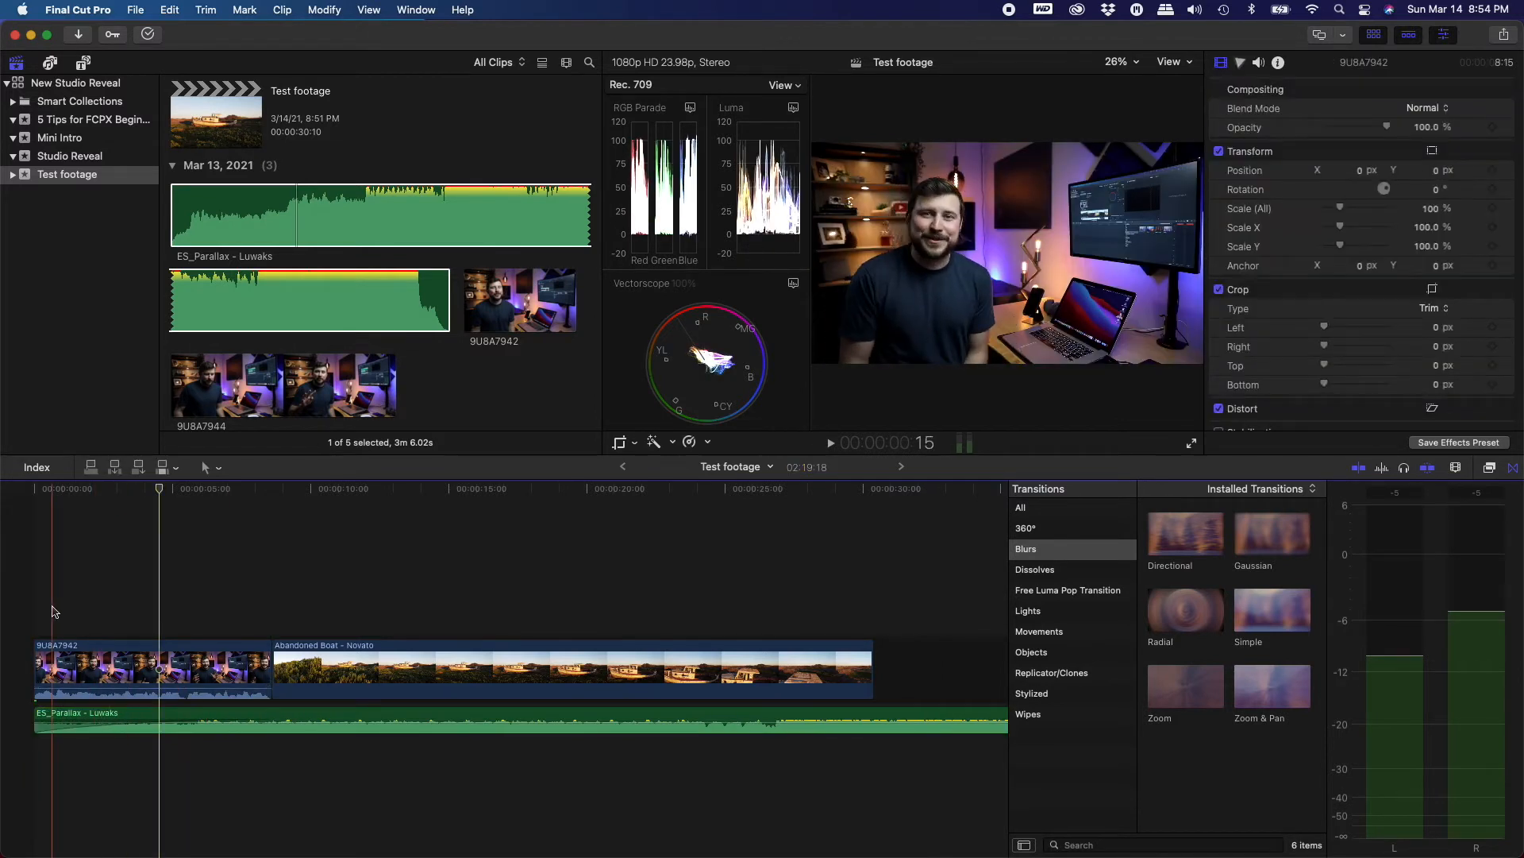
# Play the music clip and add markers on its beats during playback
pyautogui.click(76, 721)
pyautogui.click(47, 625)
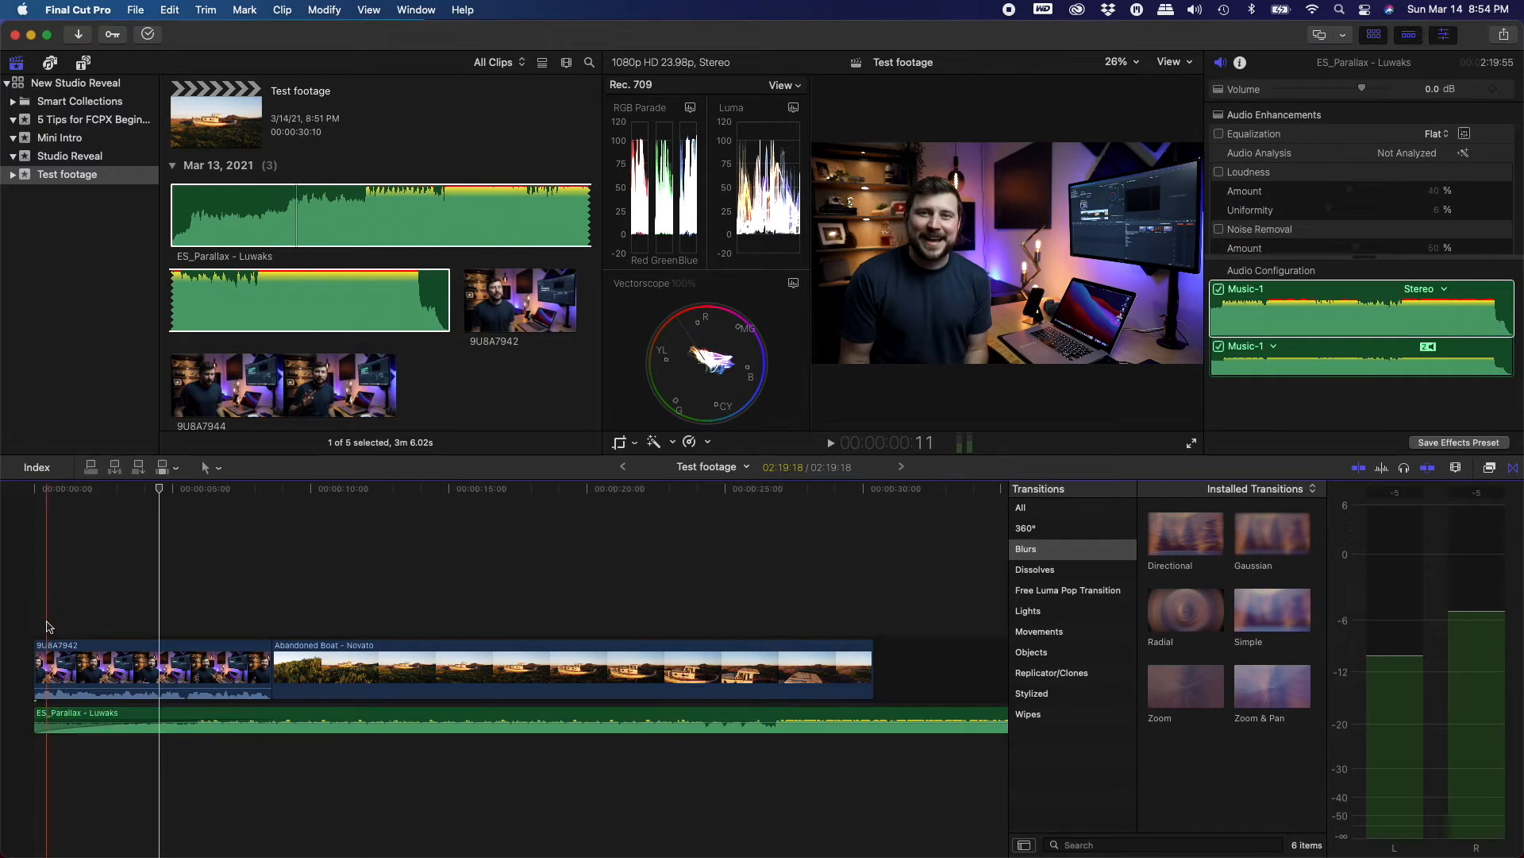
pyautogui.click(77, 712)
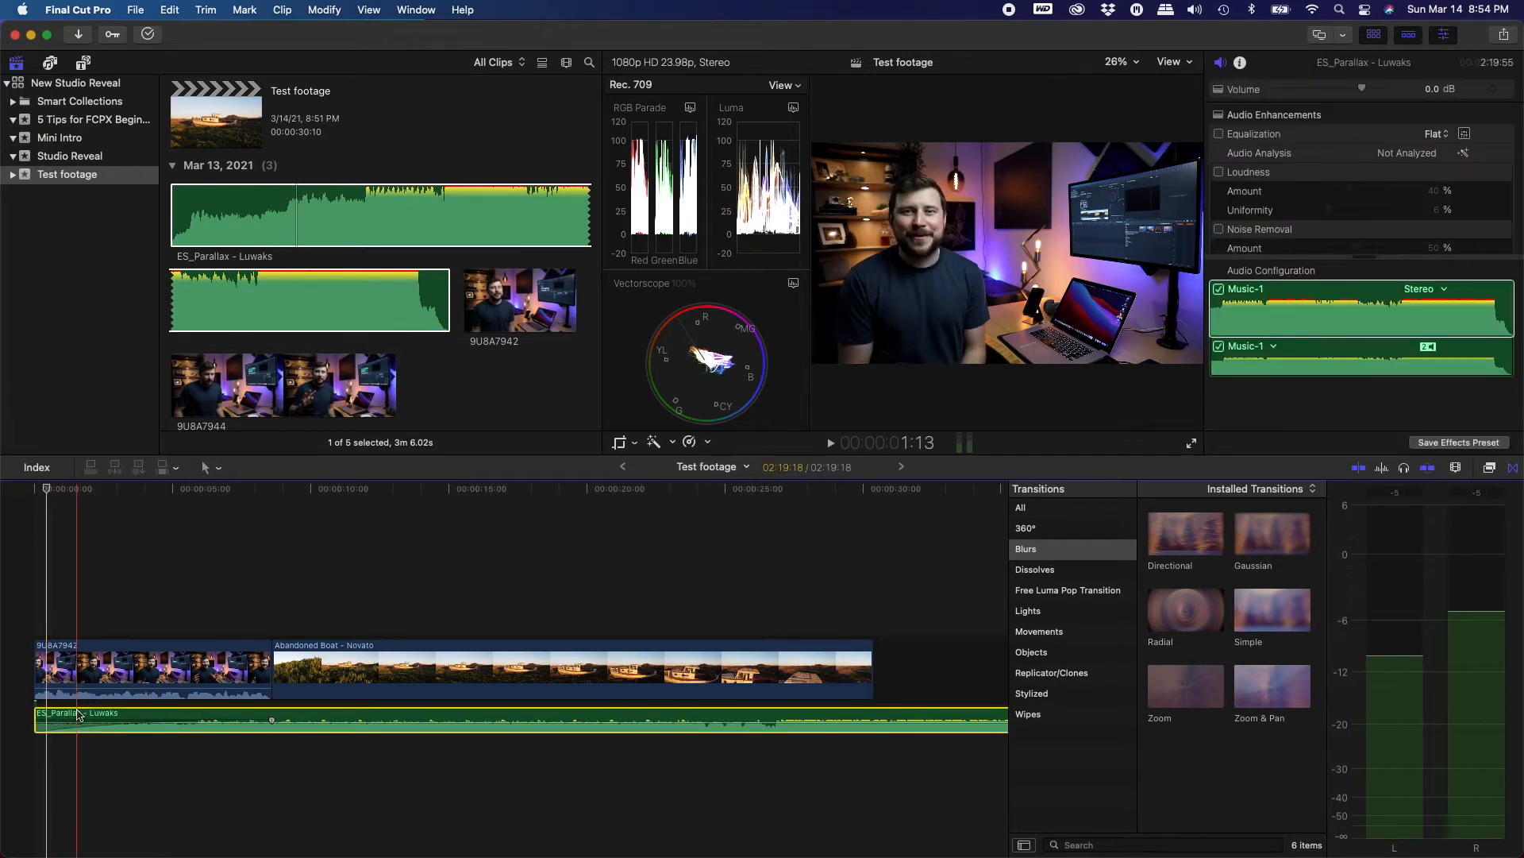
pyautogui.press('space')
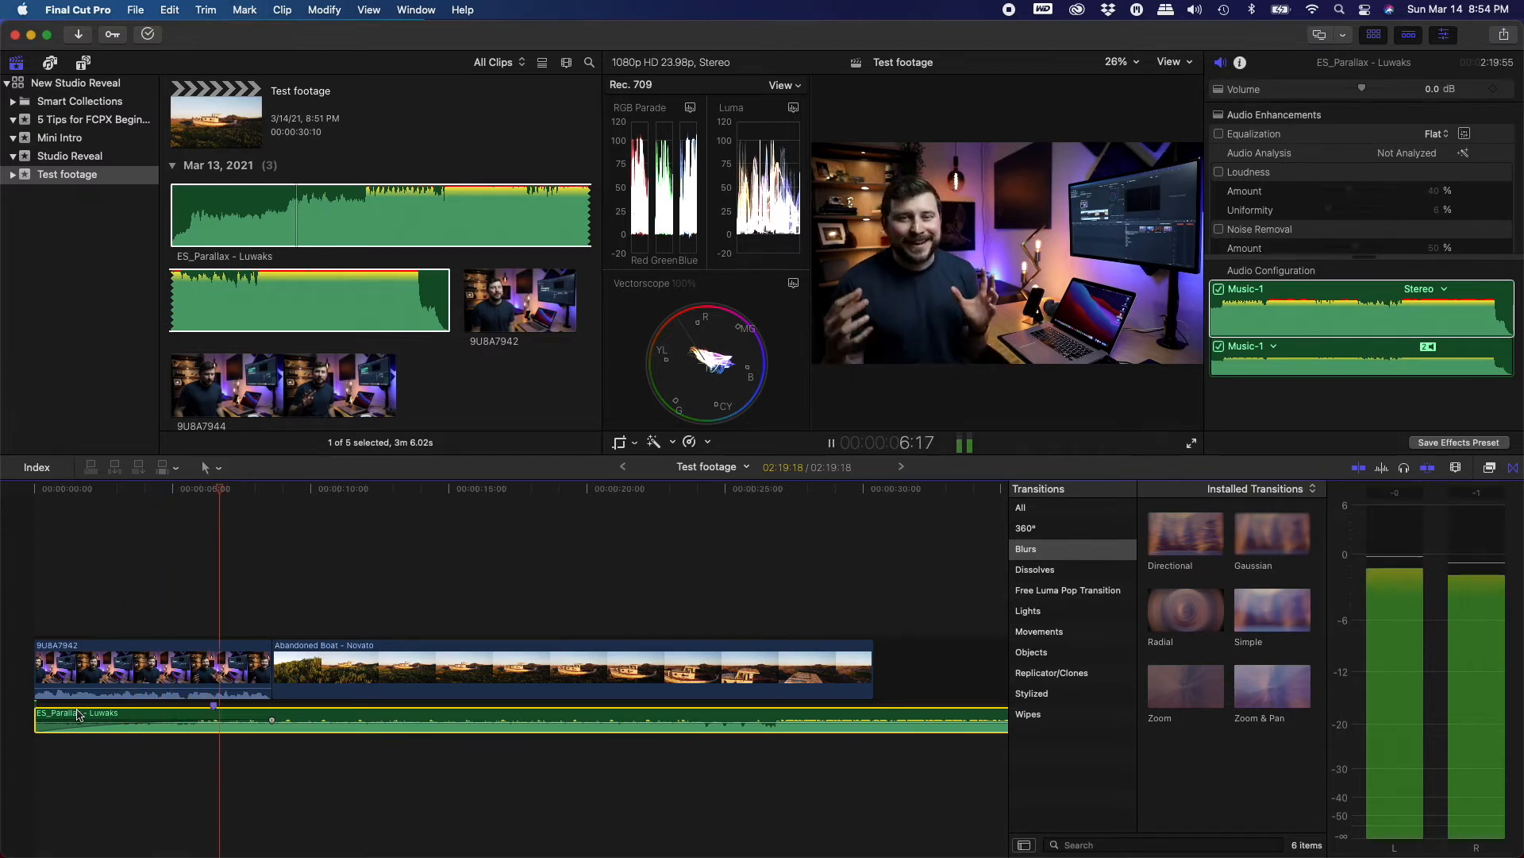
pyautogui.press('m')
pyautogui.press('m')
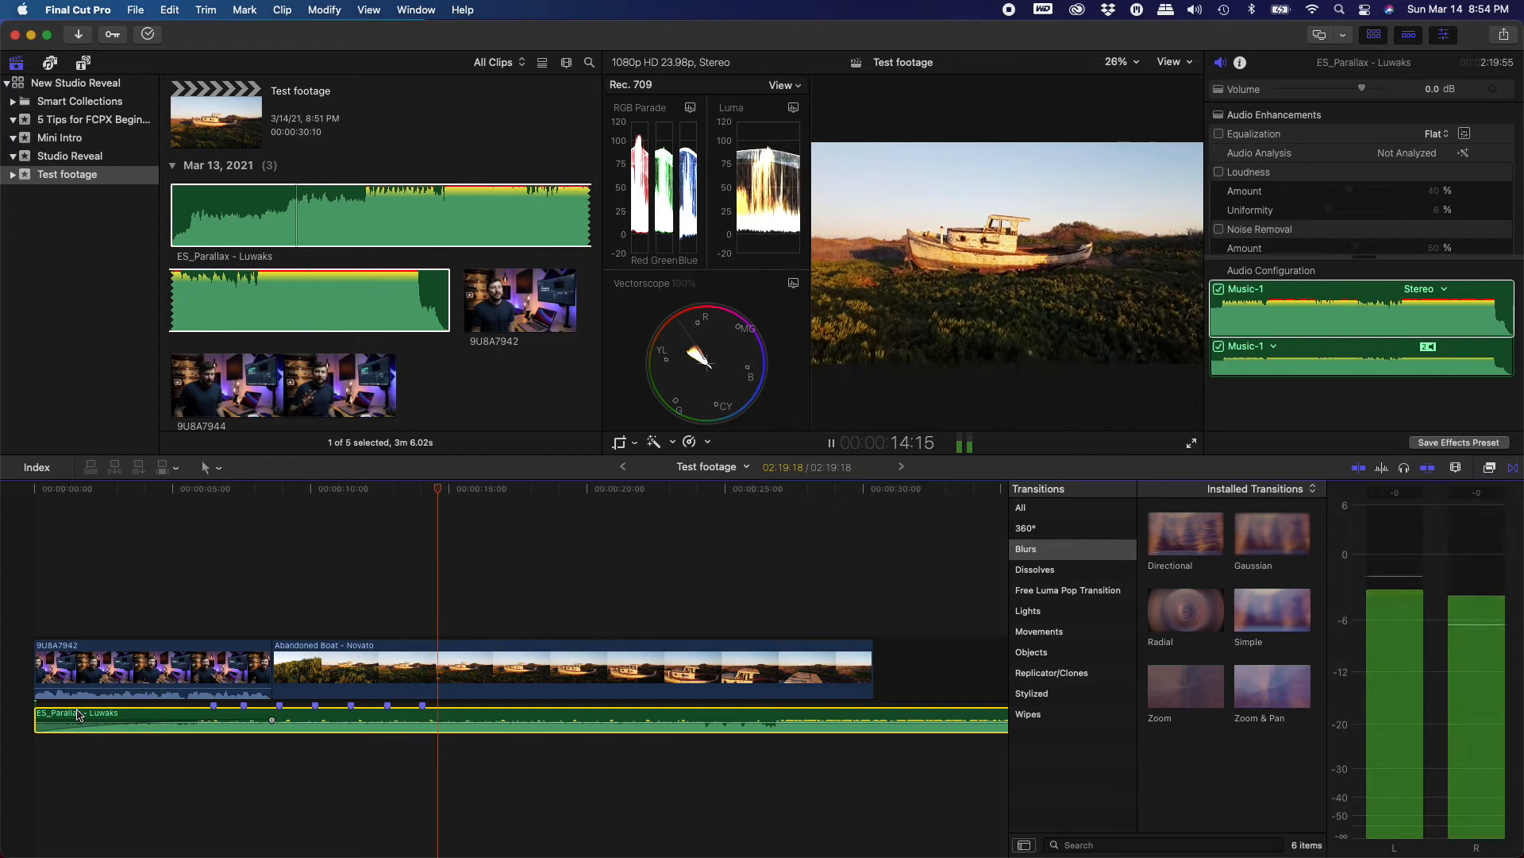
pyautogui.press('m')
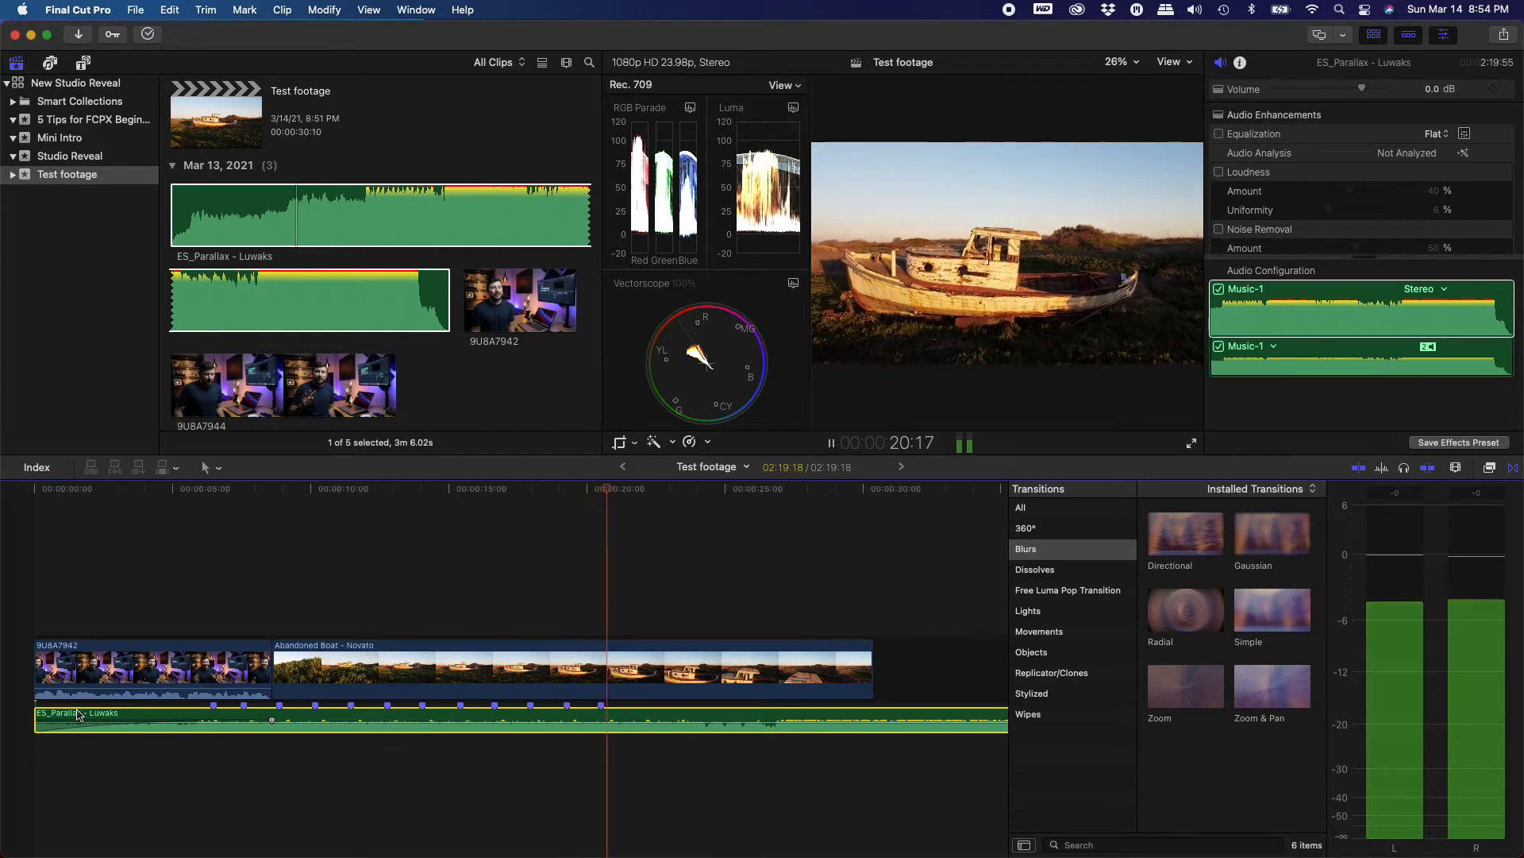
pyautogui.press('m')
pyautogui.press('space')
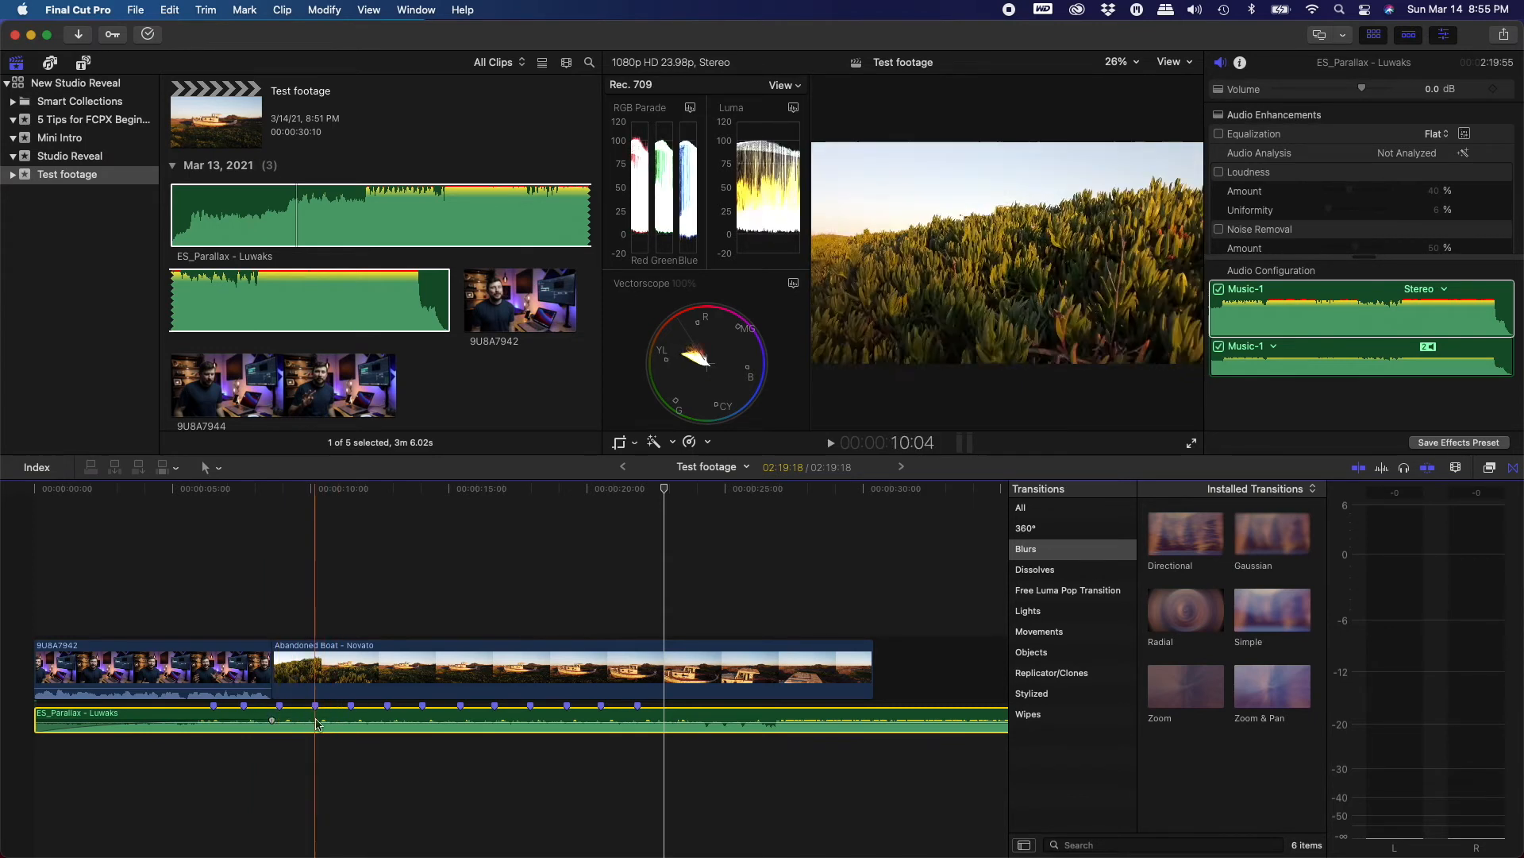
# Move the music clip to start together with the Abandoned Boat clip and play back the result
pyautogui.moveTo(322, 722); pyautogui.dragTo(560, 718)
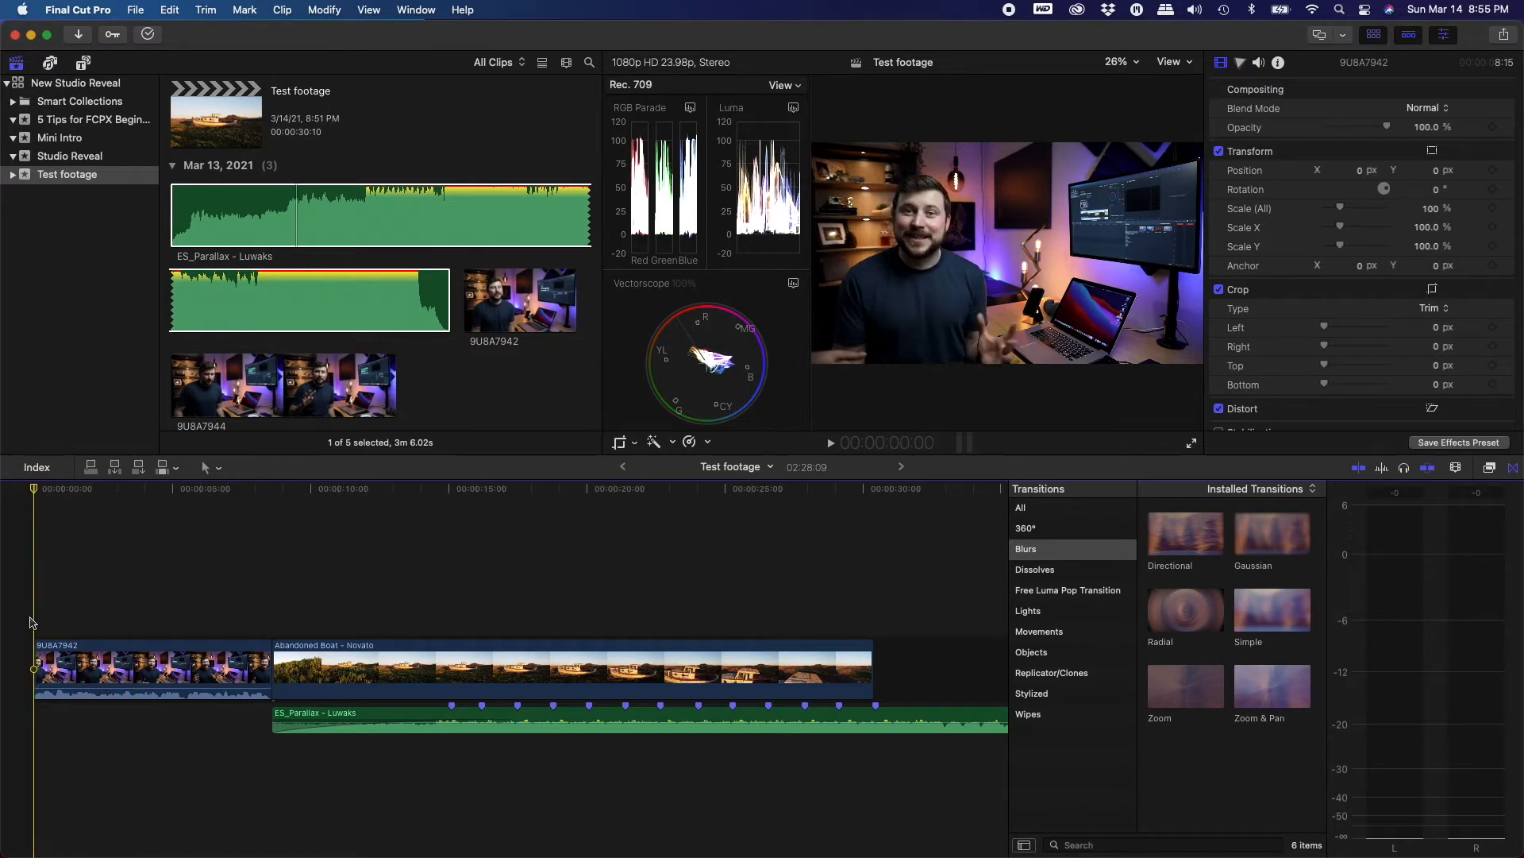
pyautogui.press('space')
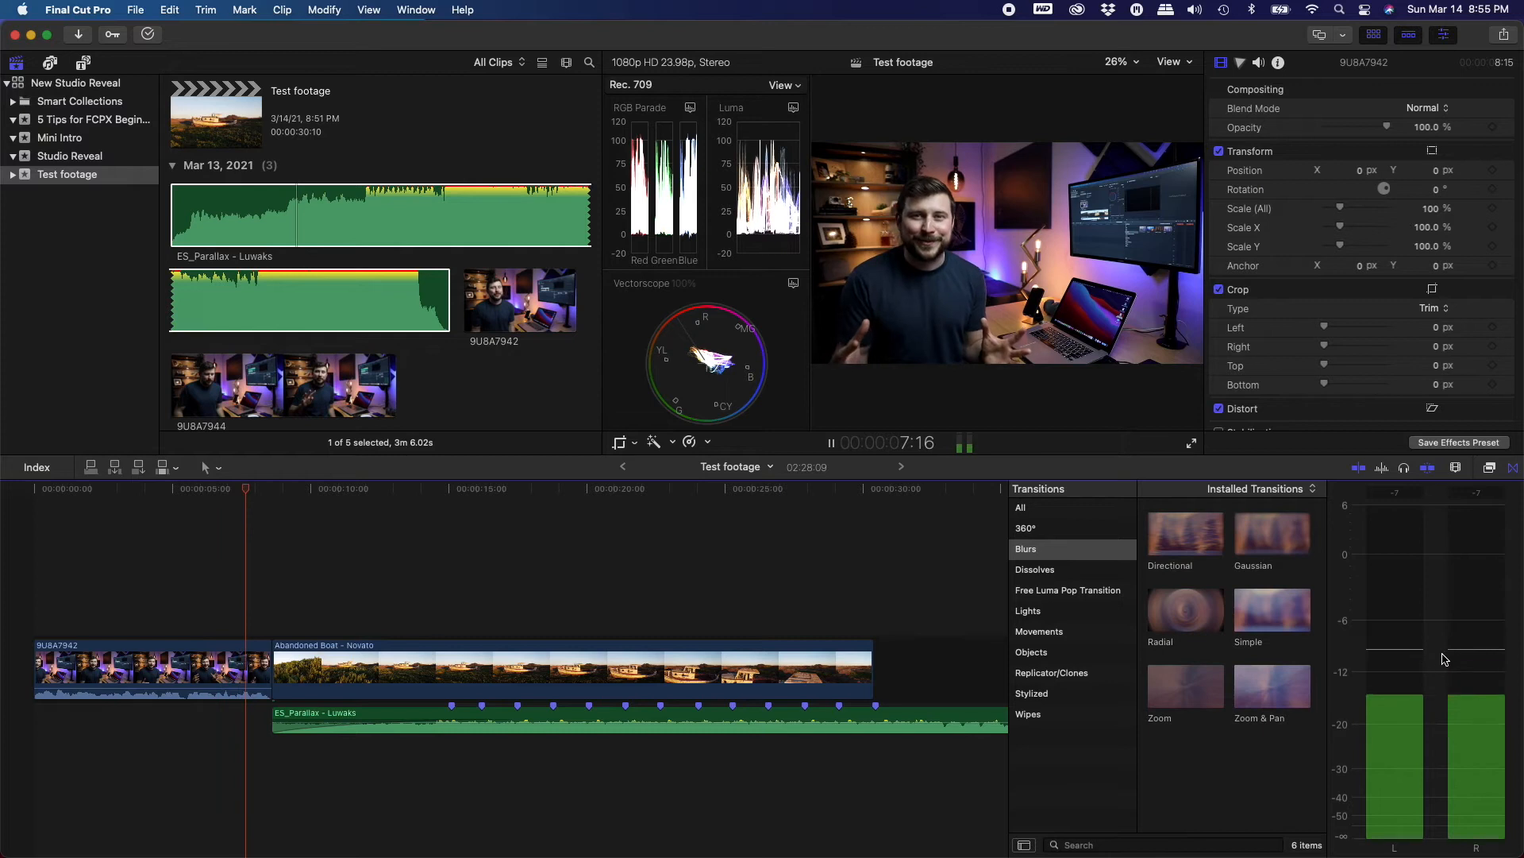
pyautogui.press('space')
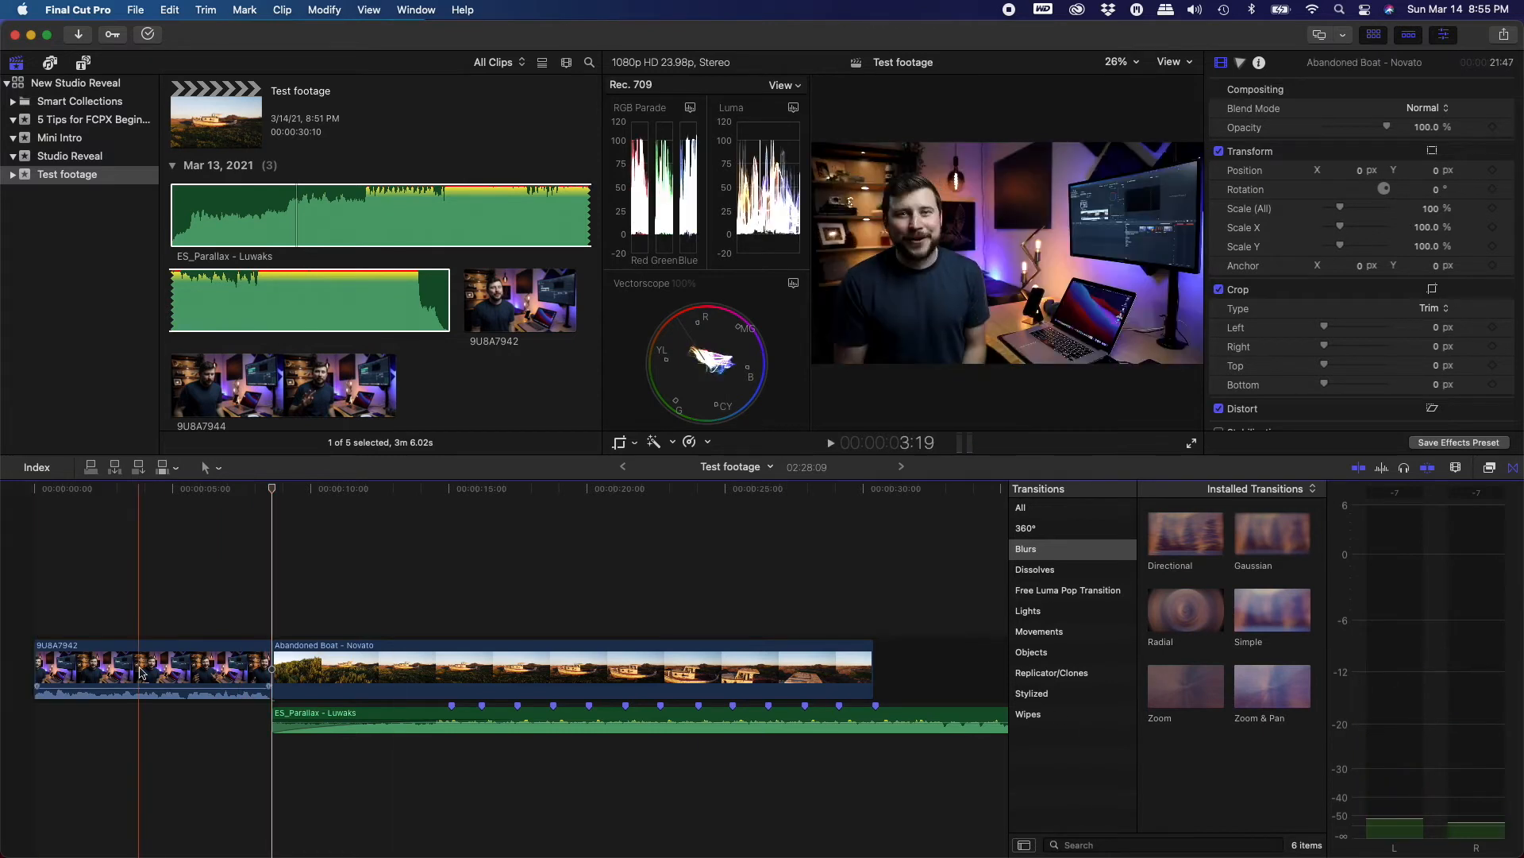
pyautogui.moveTo(138, 687); pyautogui.dragTo(139, 683)
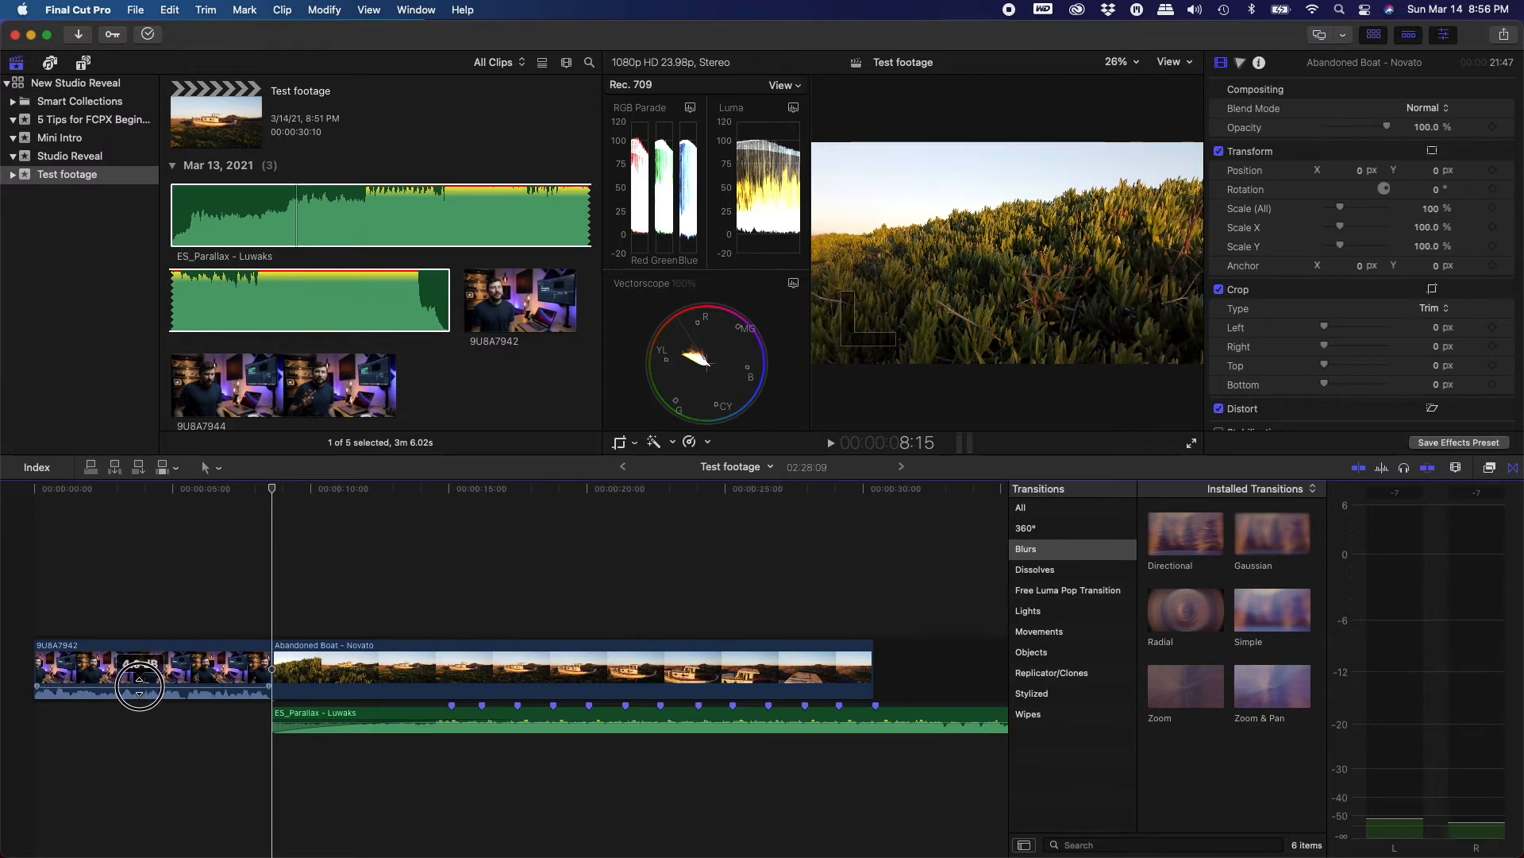
pyautogui.moveTo(138, 684); pyautogui.dragTo(138, 684)
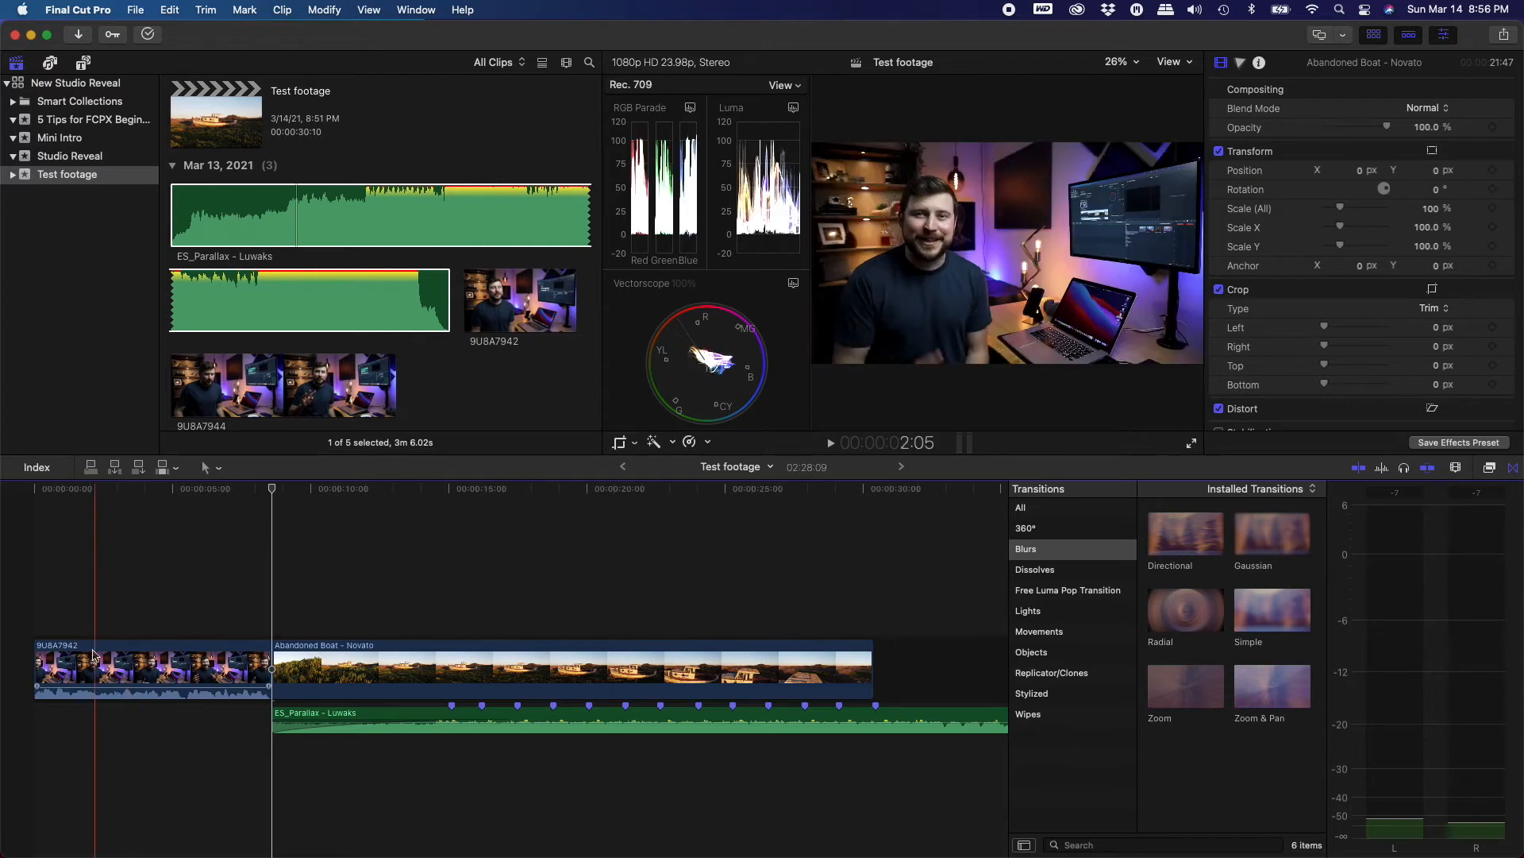
# Play back the edit and lower the music clip's volume to -8 dB
pyautogui.press('space')
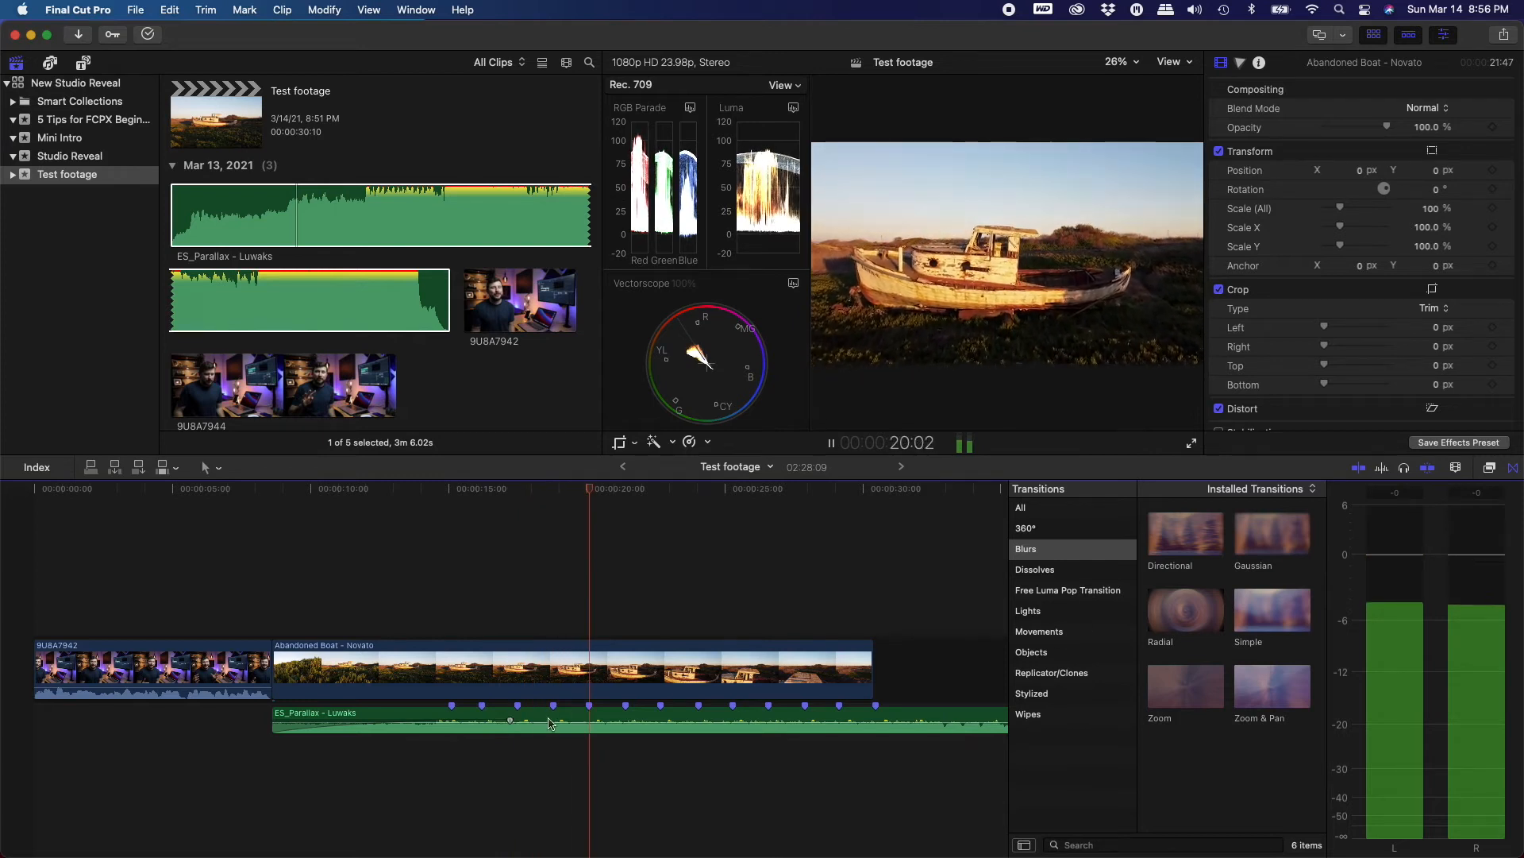
pyautogui.press('space')
pyautogui.click(494, 721)
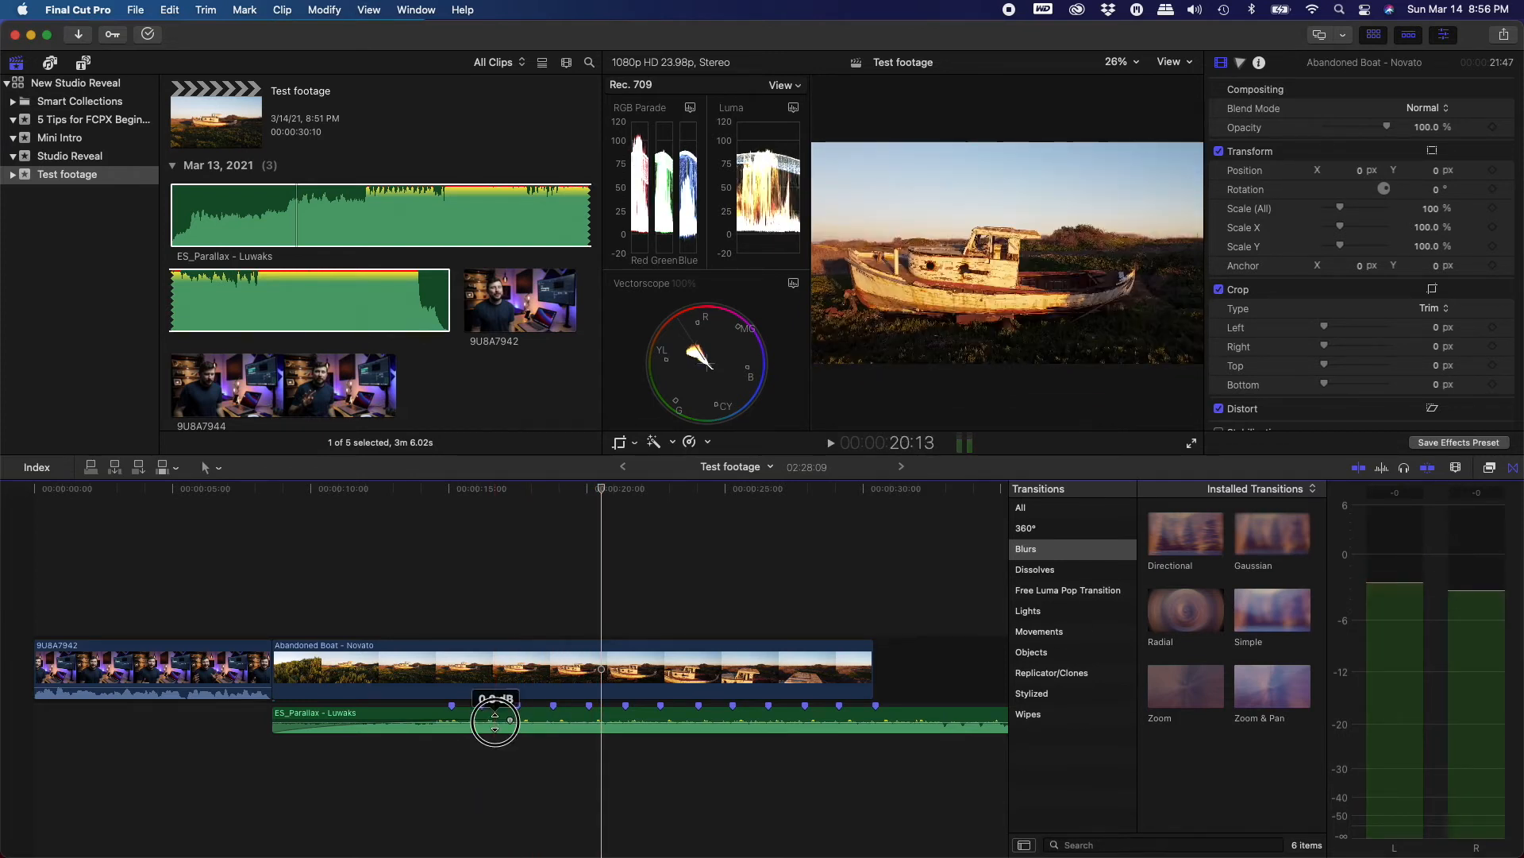
pyautogui.moveTo(495, 722); pyautogui.dragTo(494, 722)
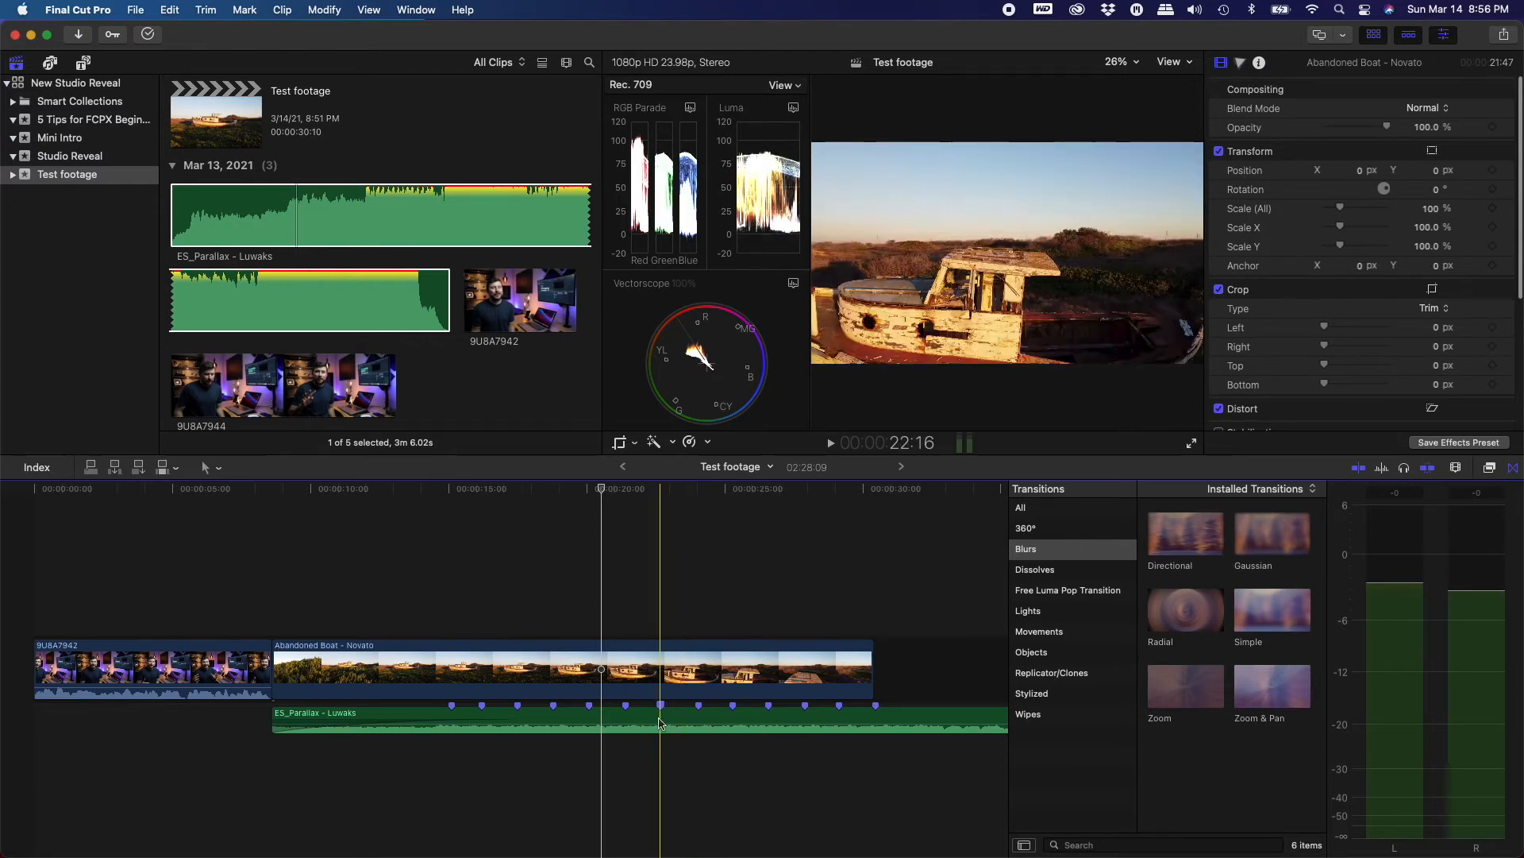
pyautogui.click(532, 719)
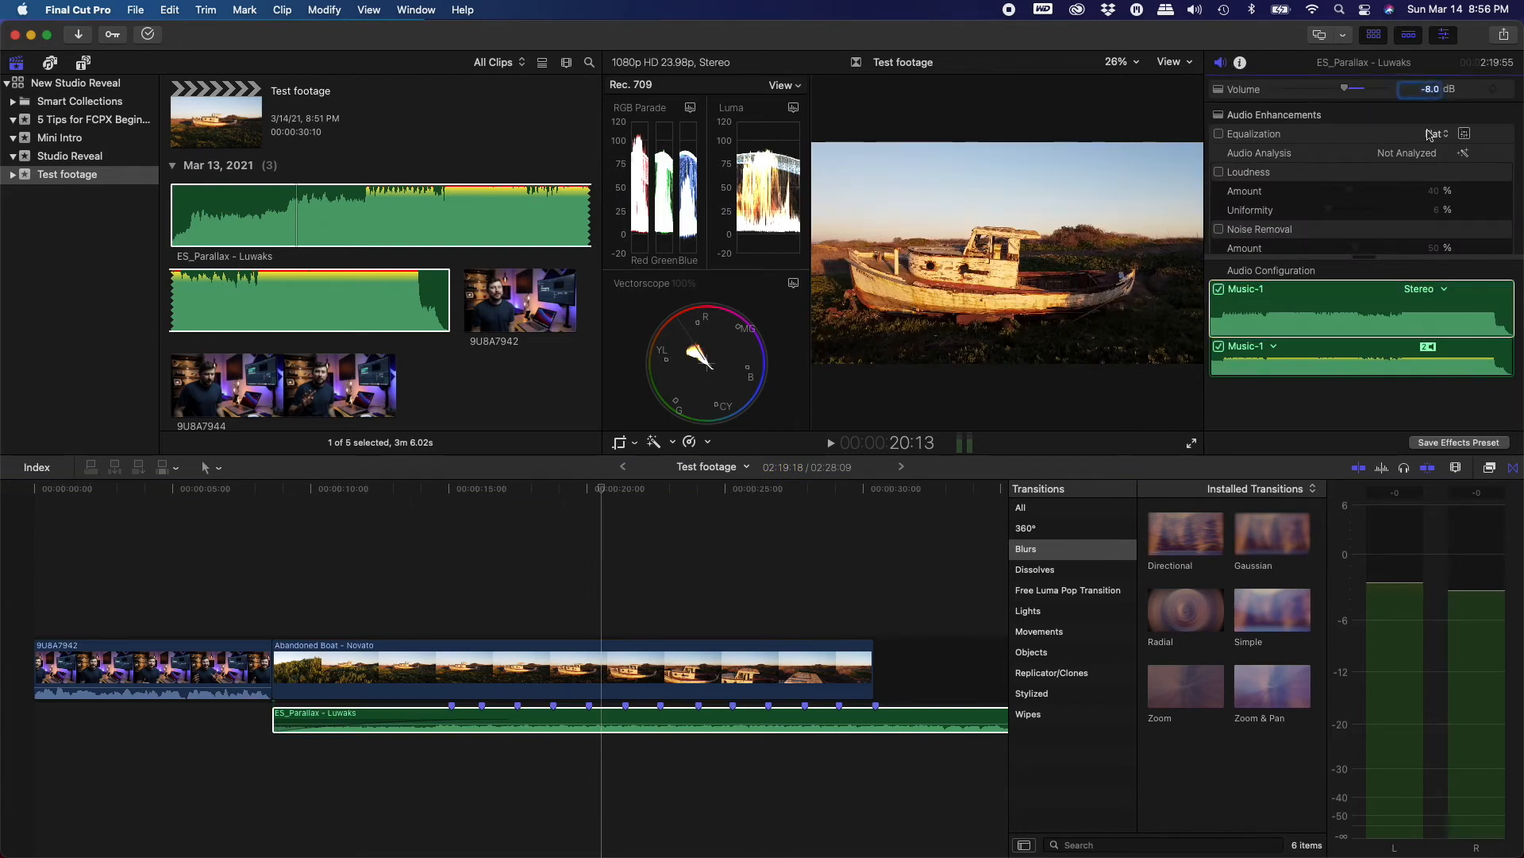
pyautogui.press('Return')
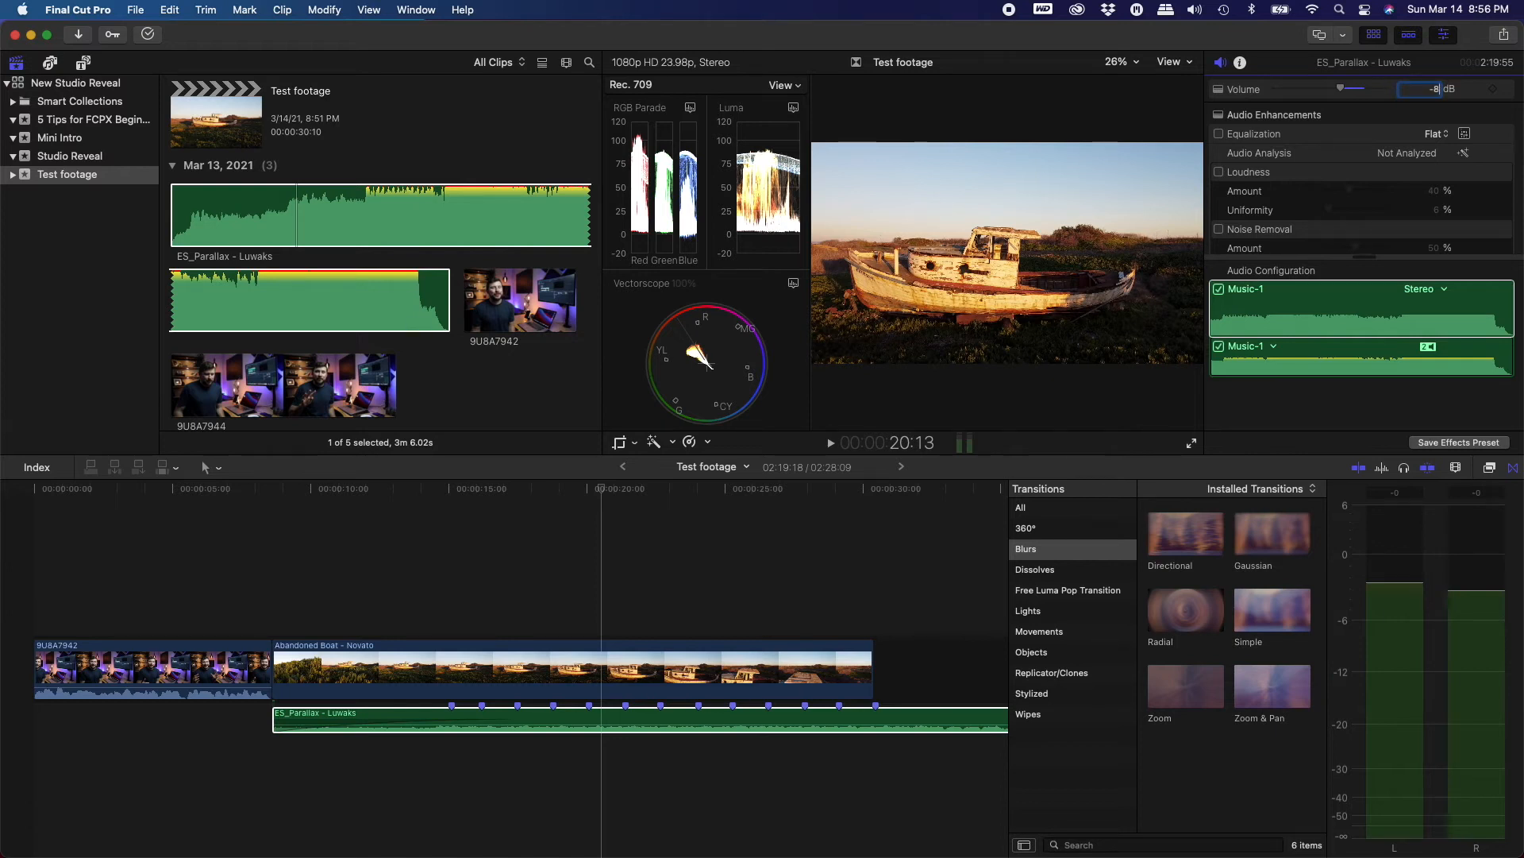
pyautogui.press('Return')
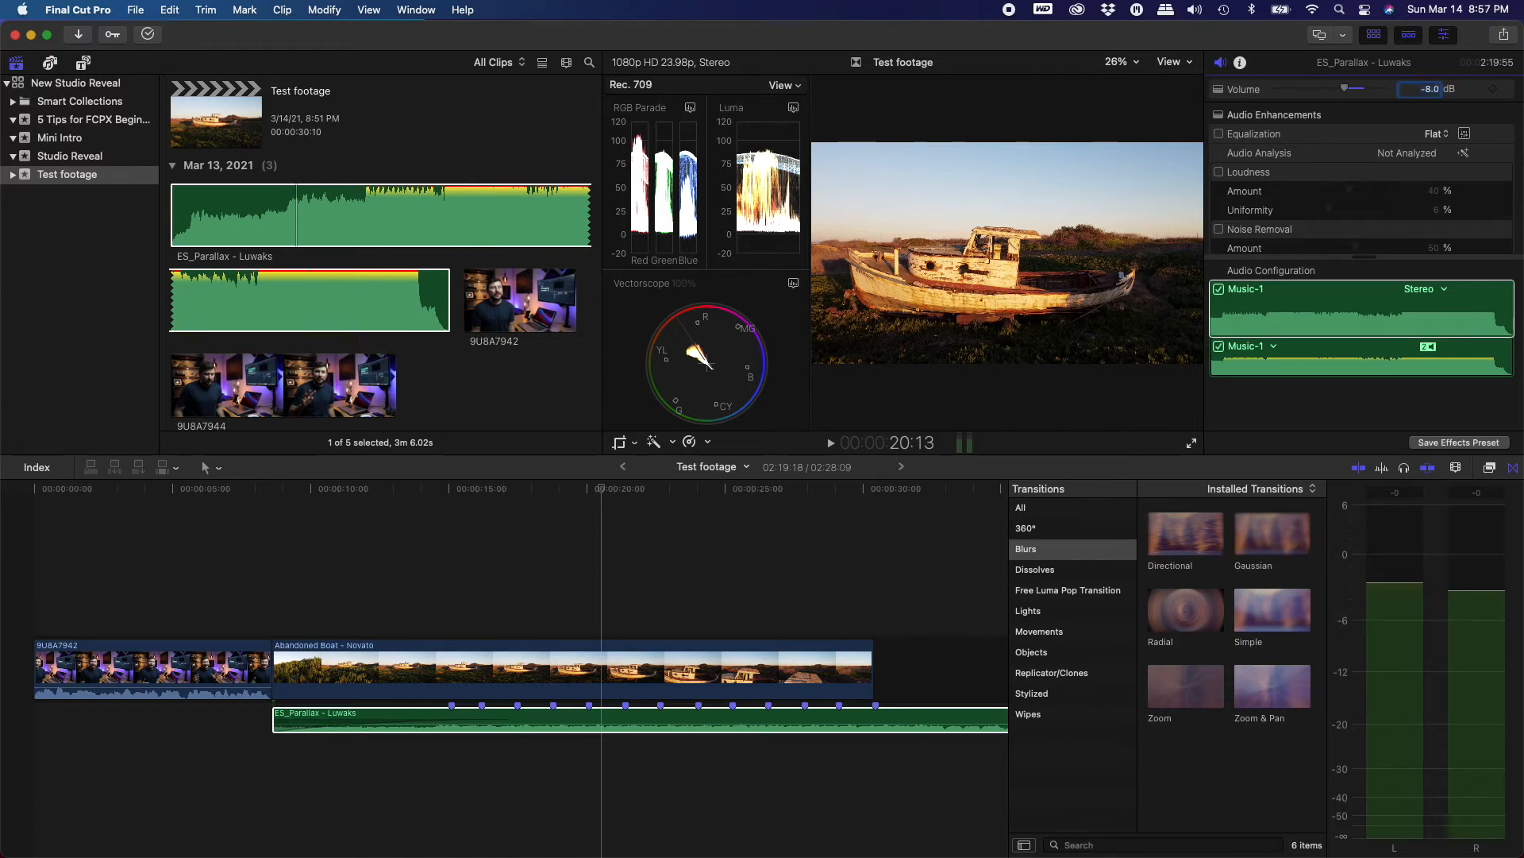
pyautogui.click(579, 719)
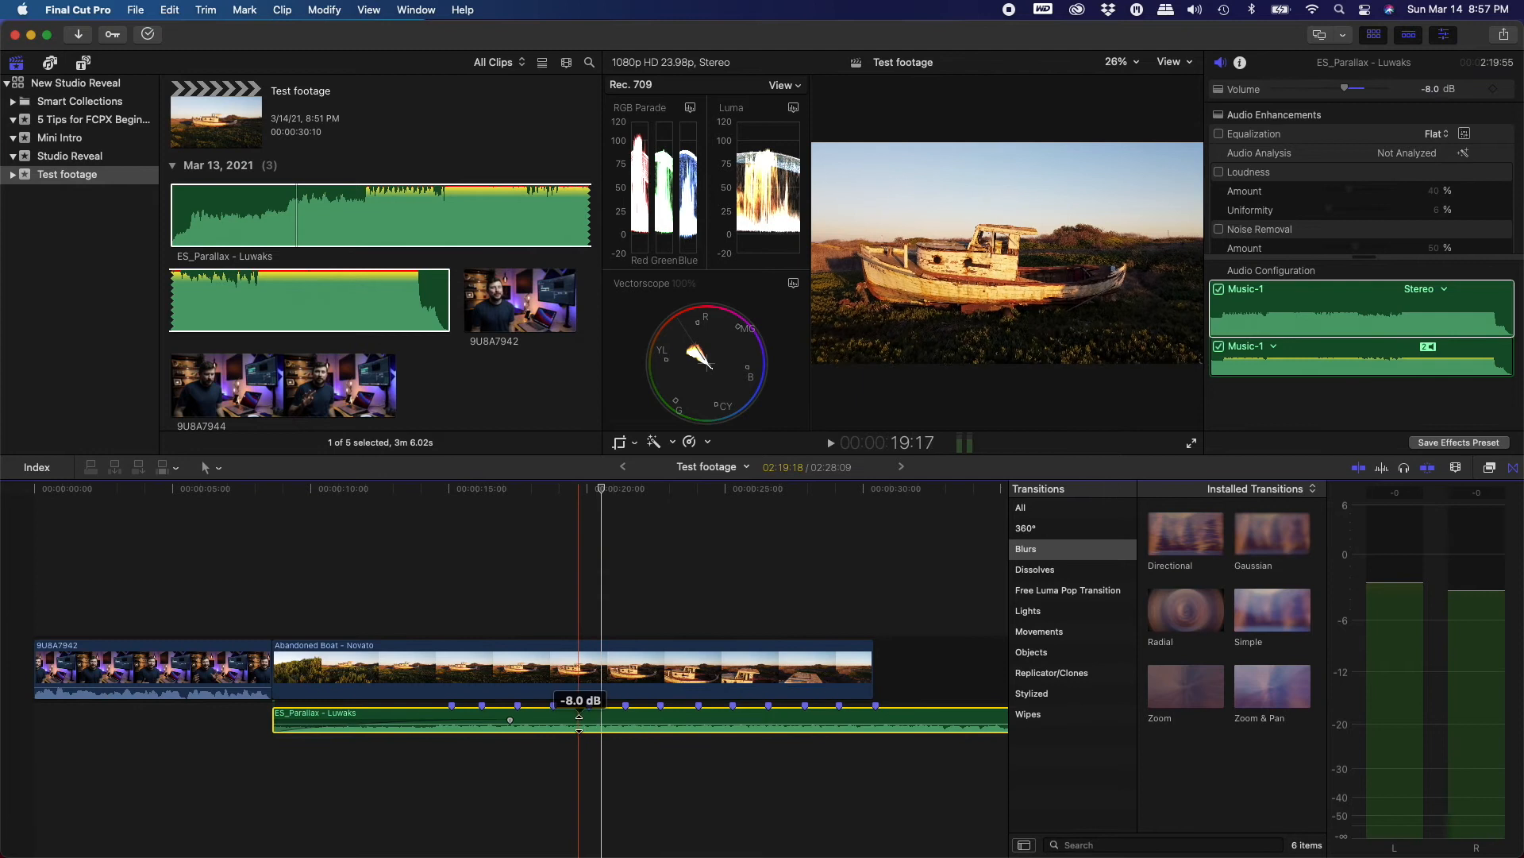
# Play back the timeline from the middle of the Abandoned Boat clip
pyautogui.click(284, 599)
pyautogui.click(481, 616)
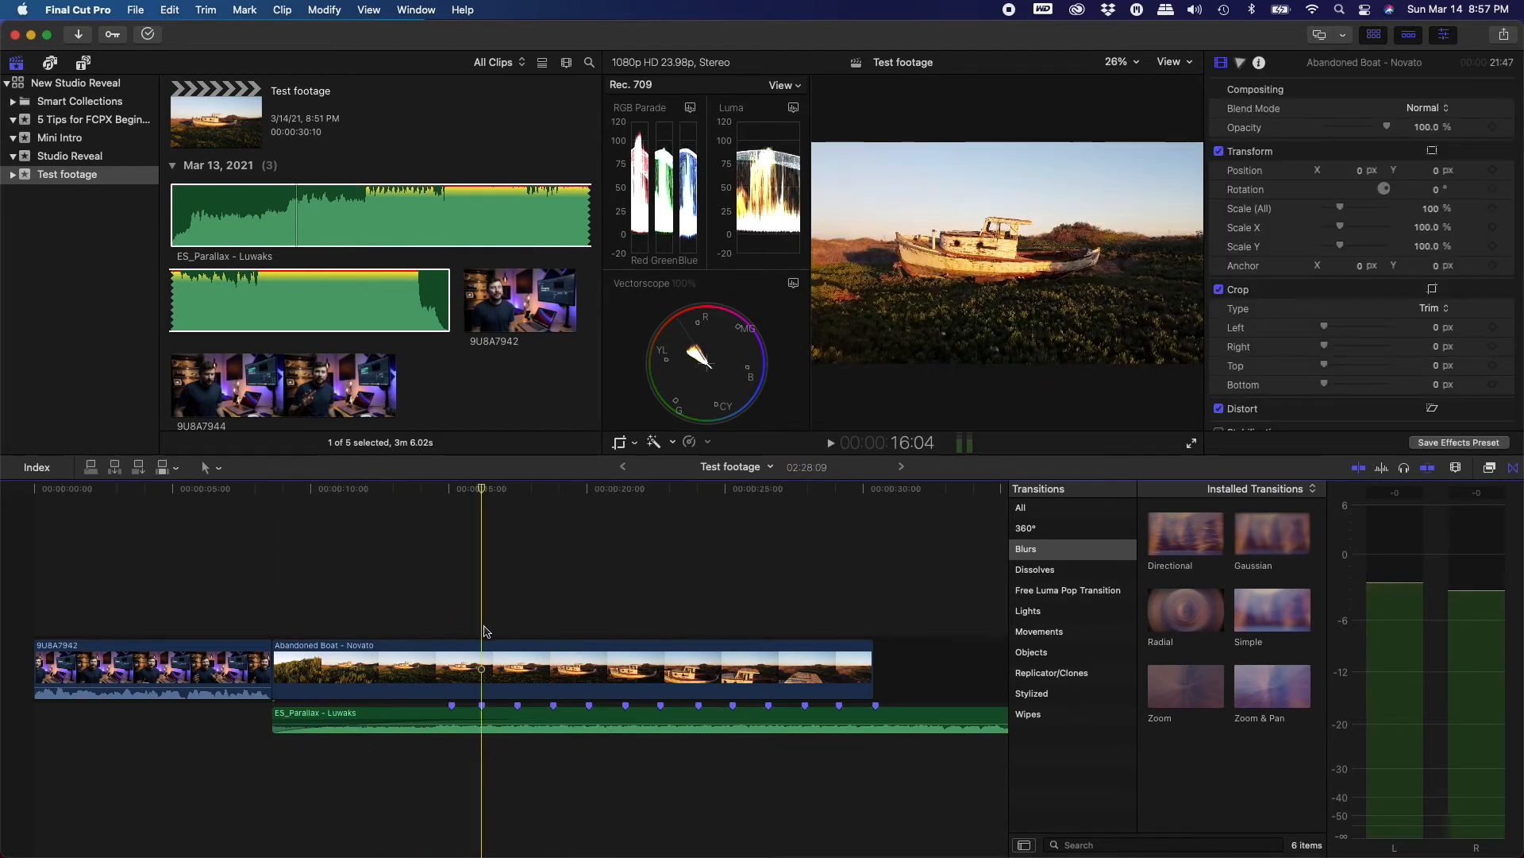
pyautogui.press('space')
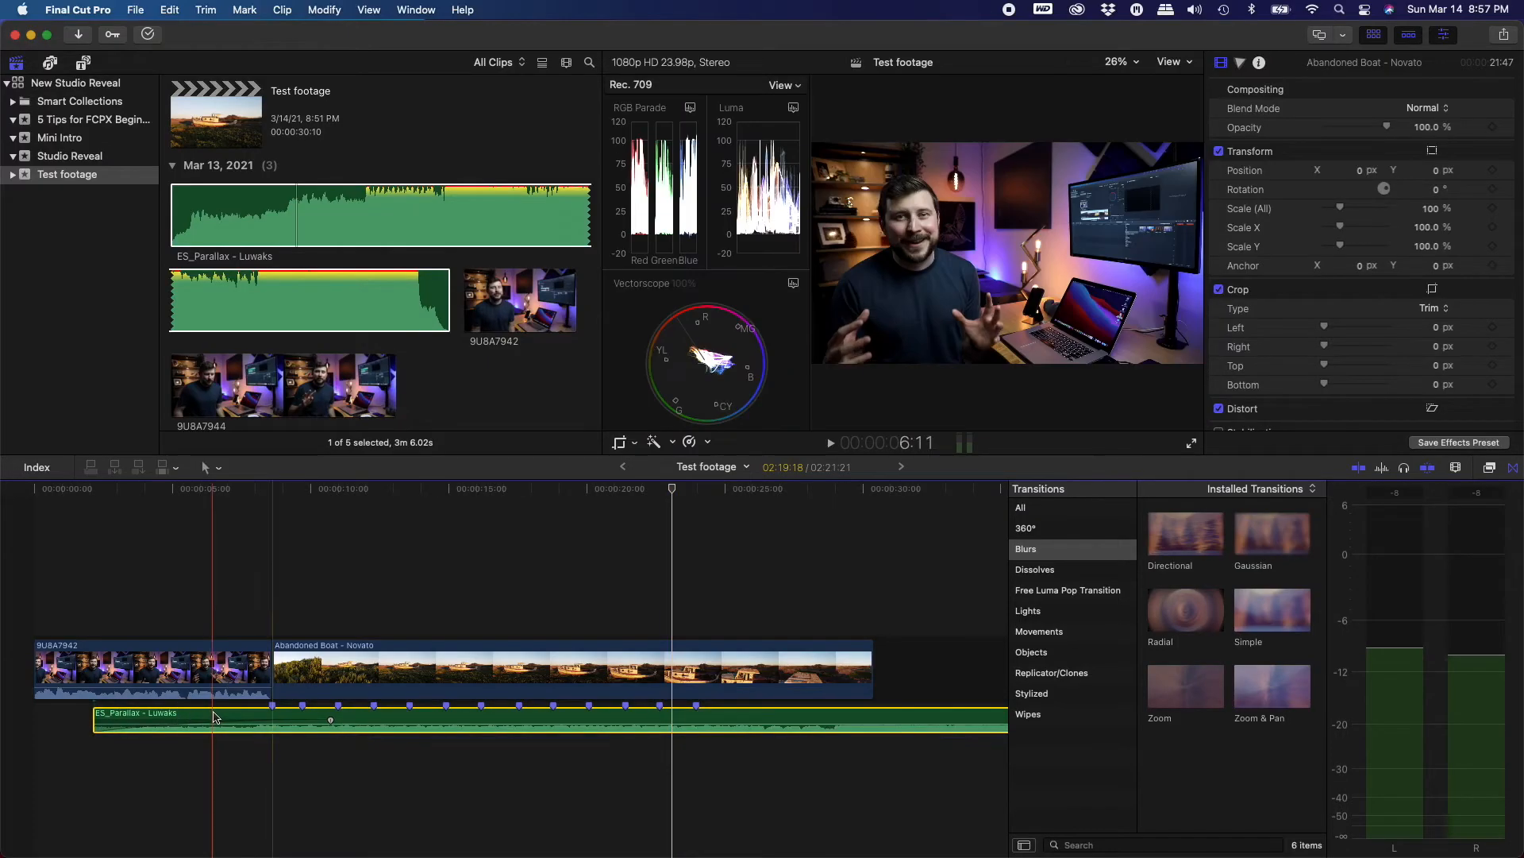
# Cut the Abandoned Boat clip with the Blade at the music's beat markers
pyautogui.click(214, 716)
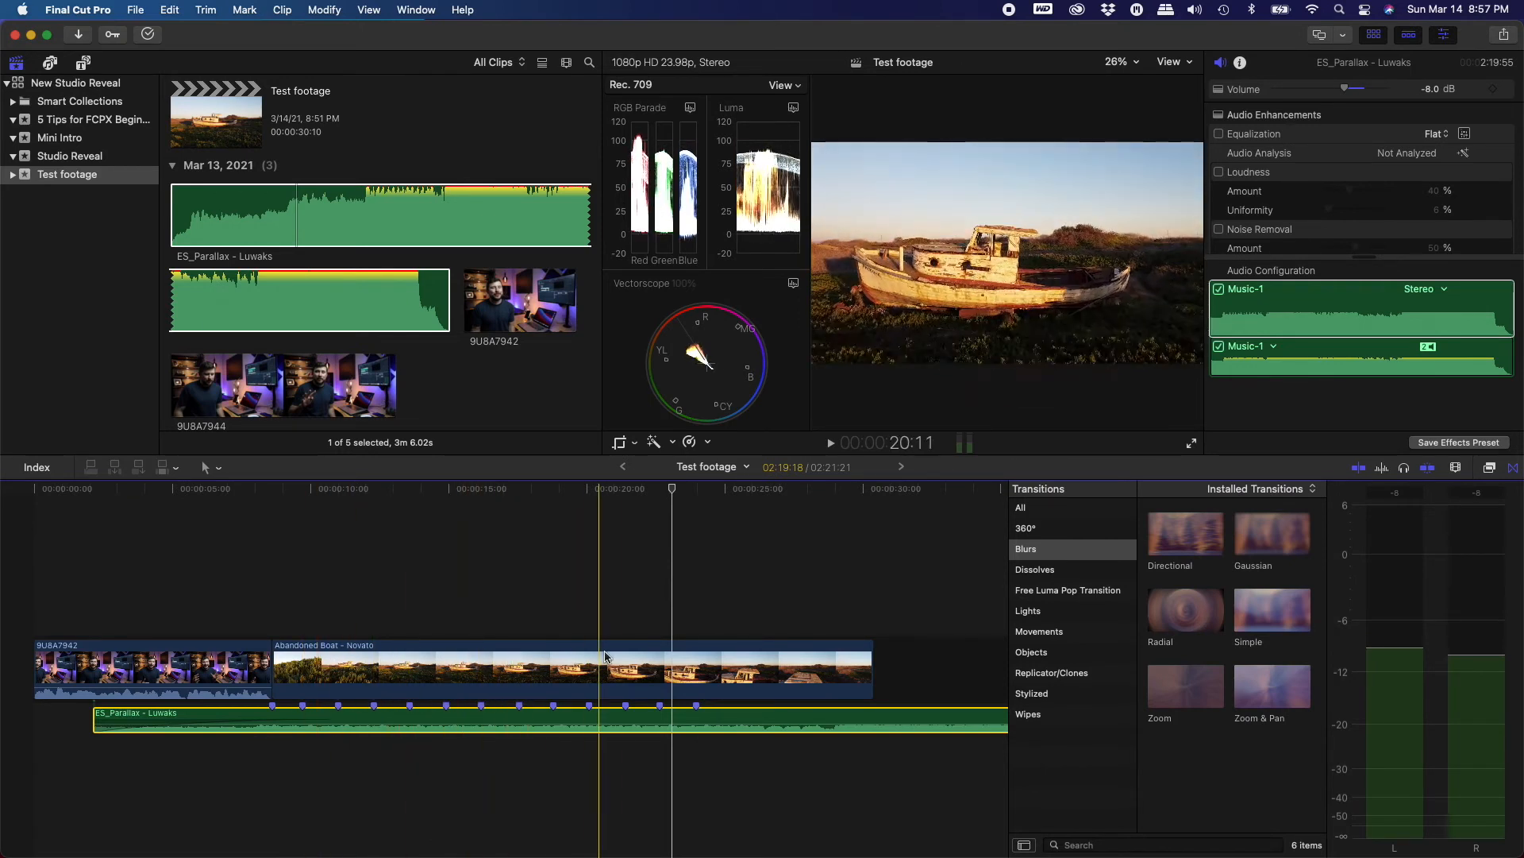
pyautogui.click(302, 666)
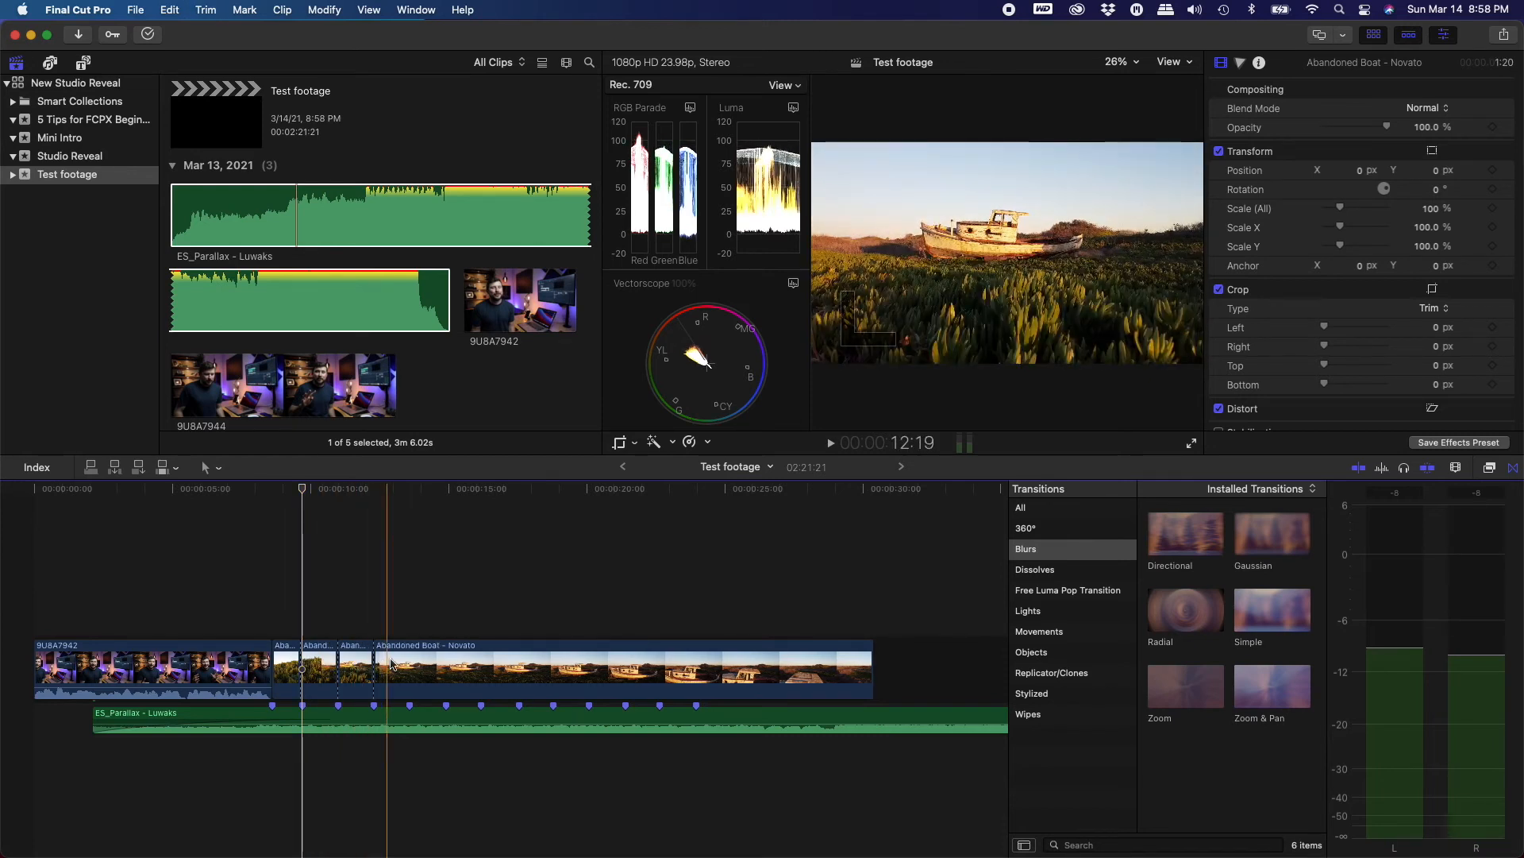
pyautogui.press('super+b')
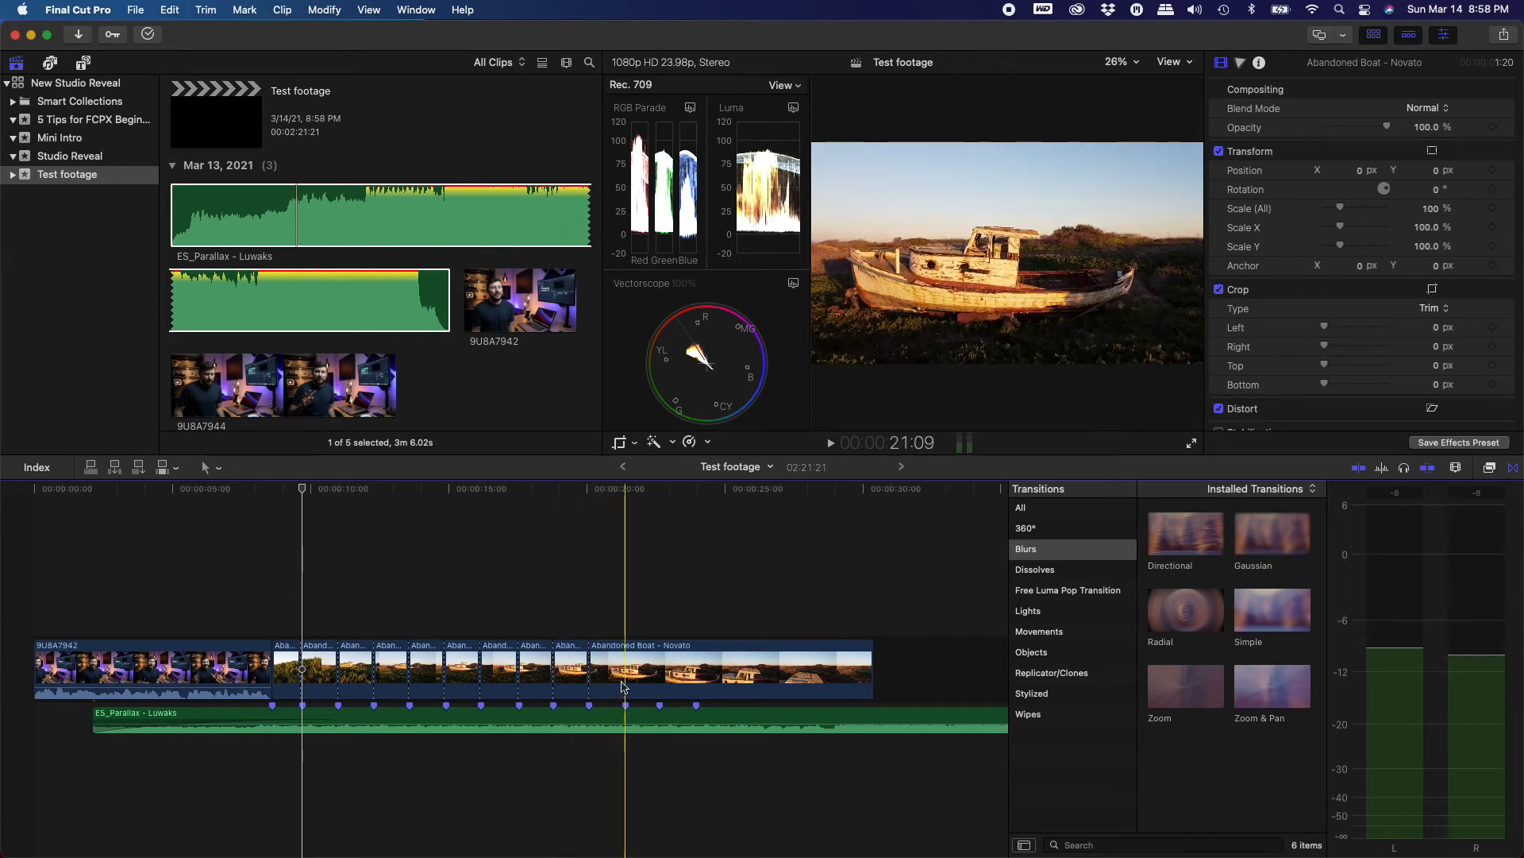
pyautogui.press('super+b')
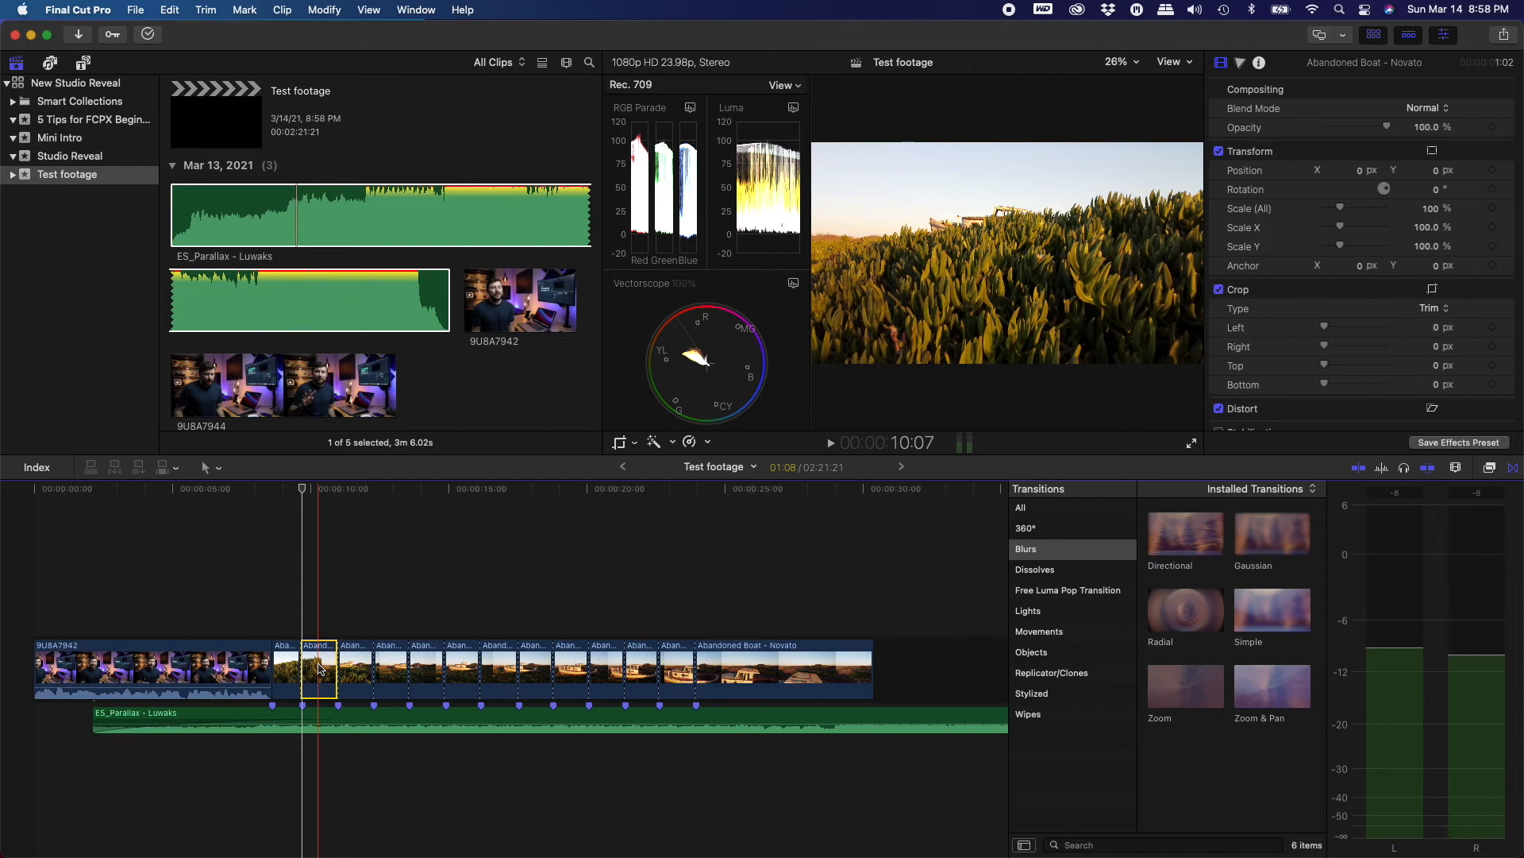
# Delete several short segments of the cut boat clip, closing the gaps, and play back the result
pyautogui.press('Delete')
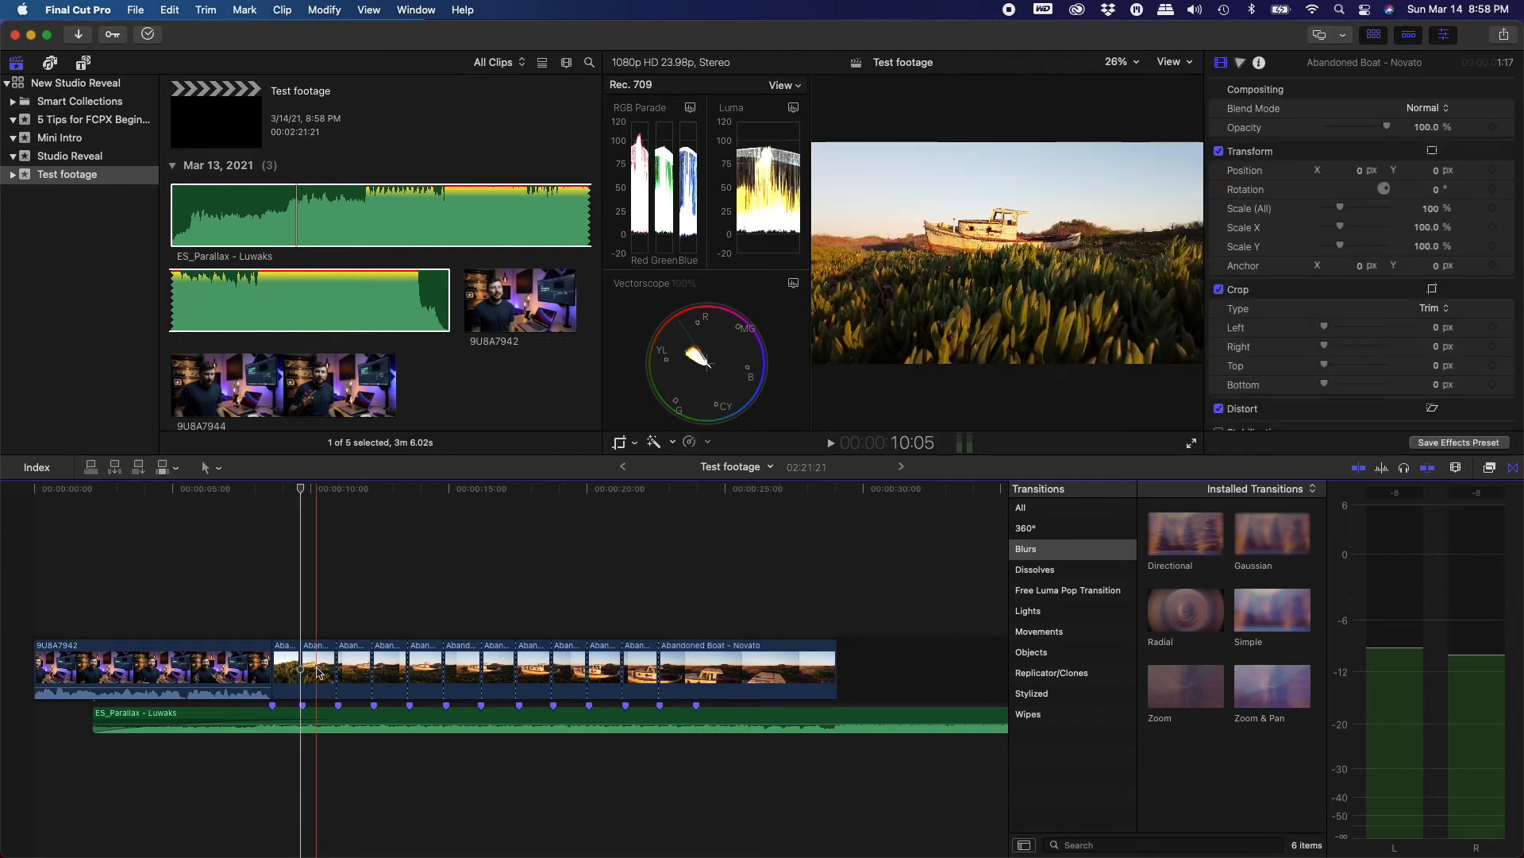
pyautogui.click(362, 666)
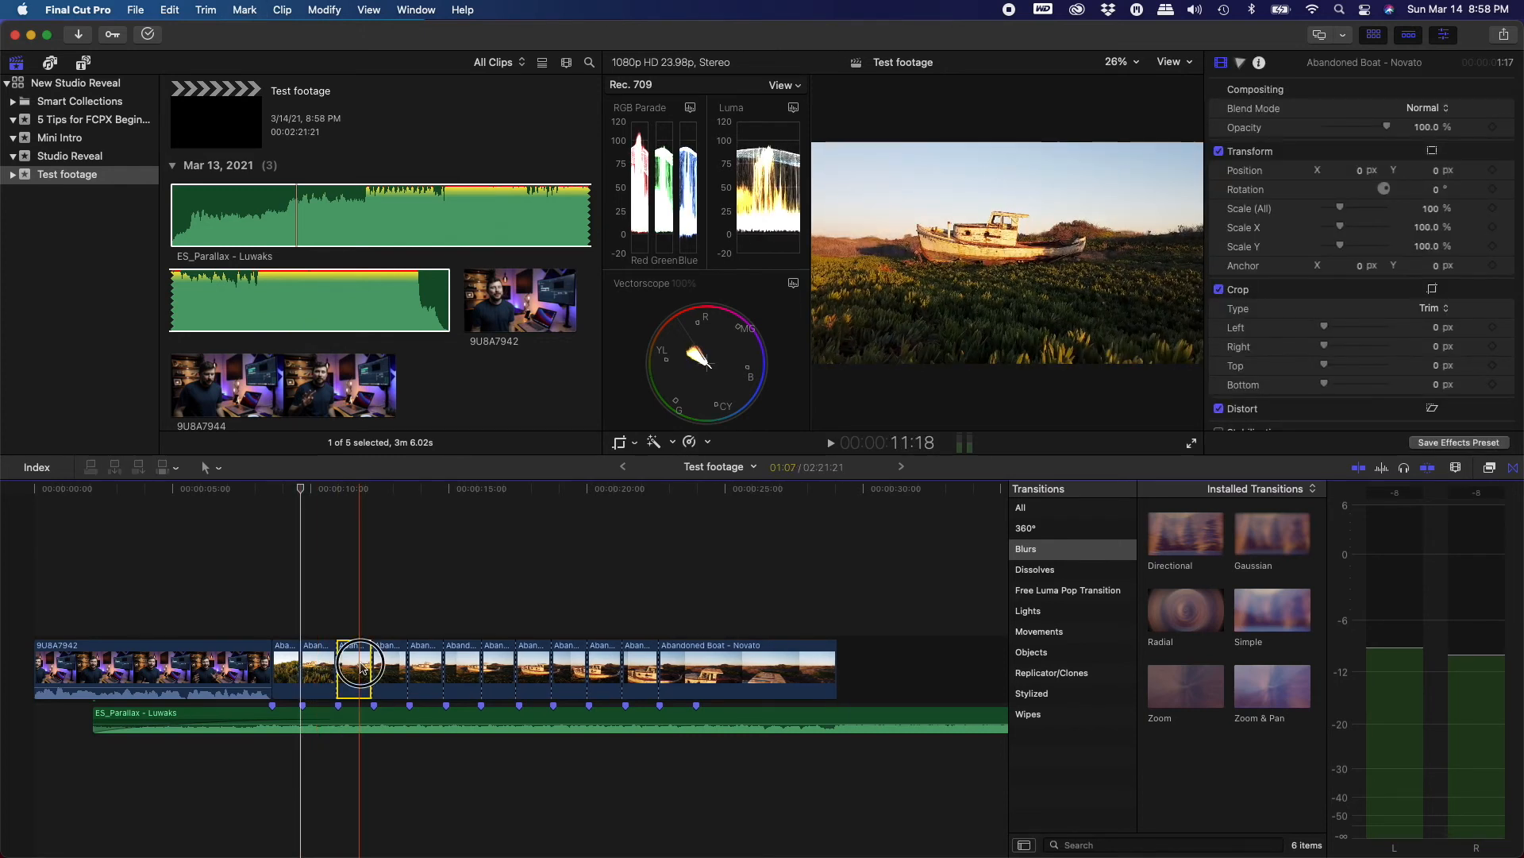
pyautogui.press('Delete')
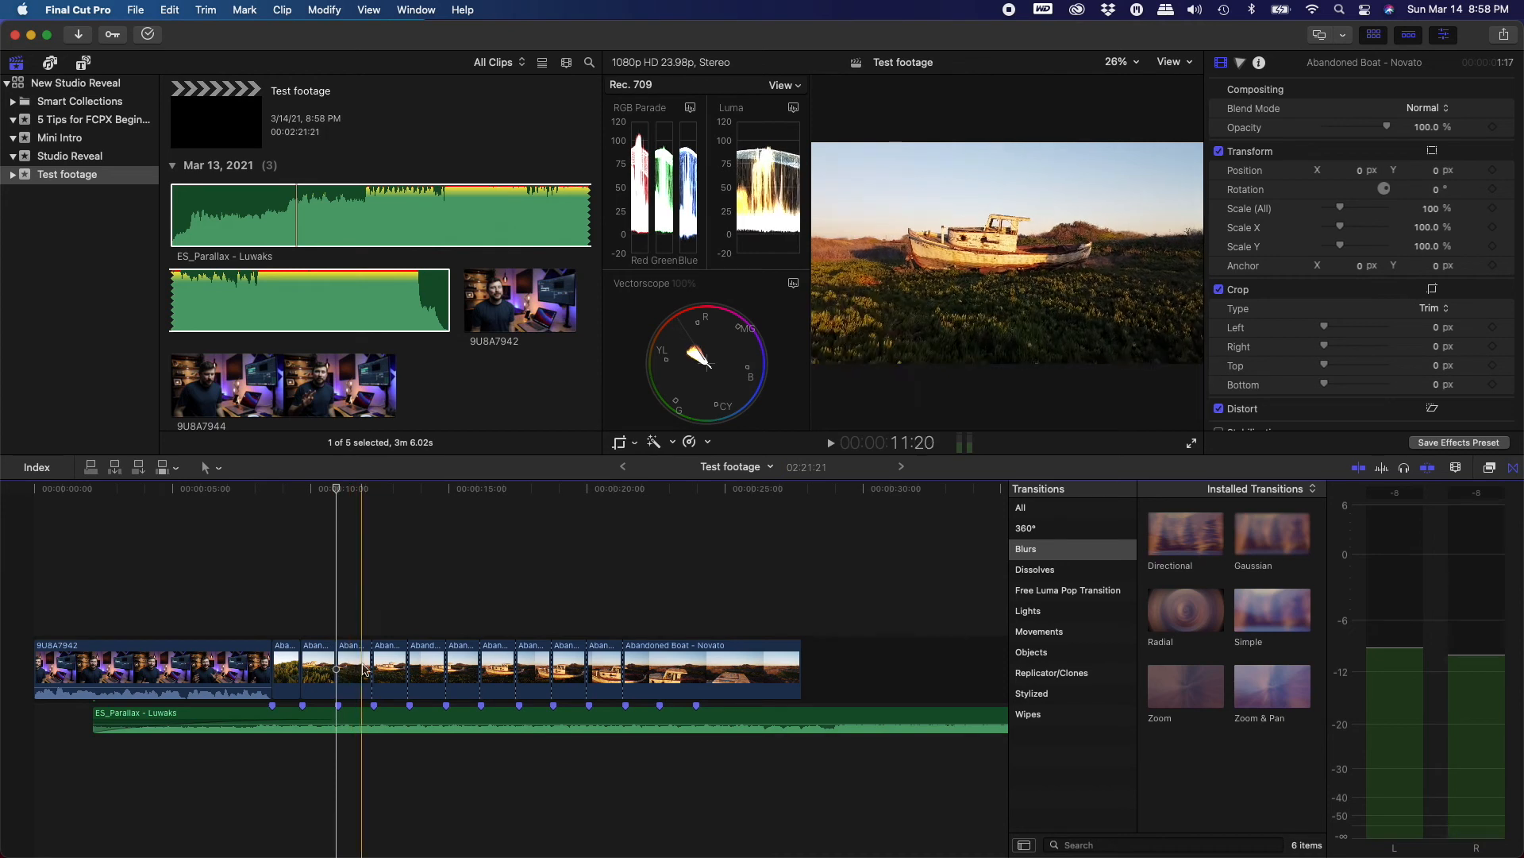
pyautogui.click(386, 671)
pyautogui.press('Delete')
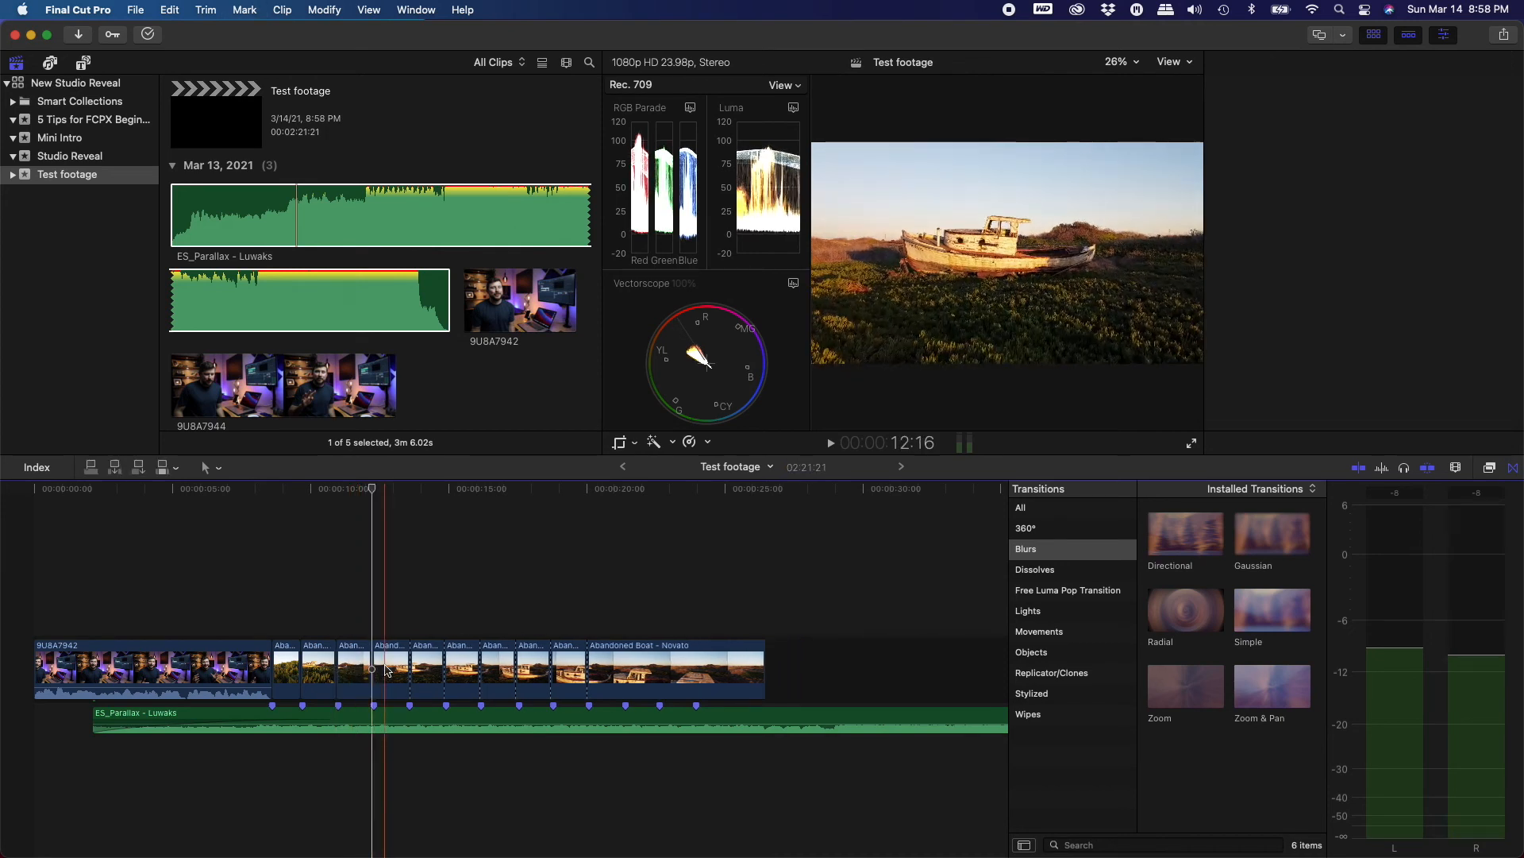
pyautogui.press('space')
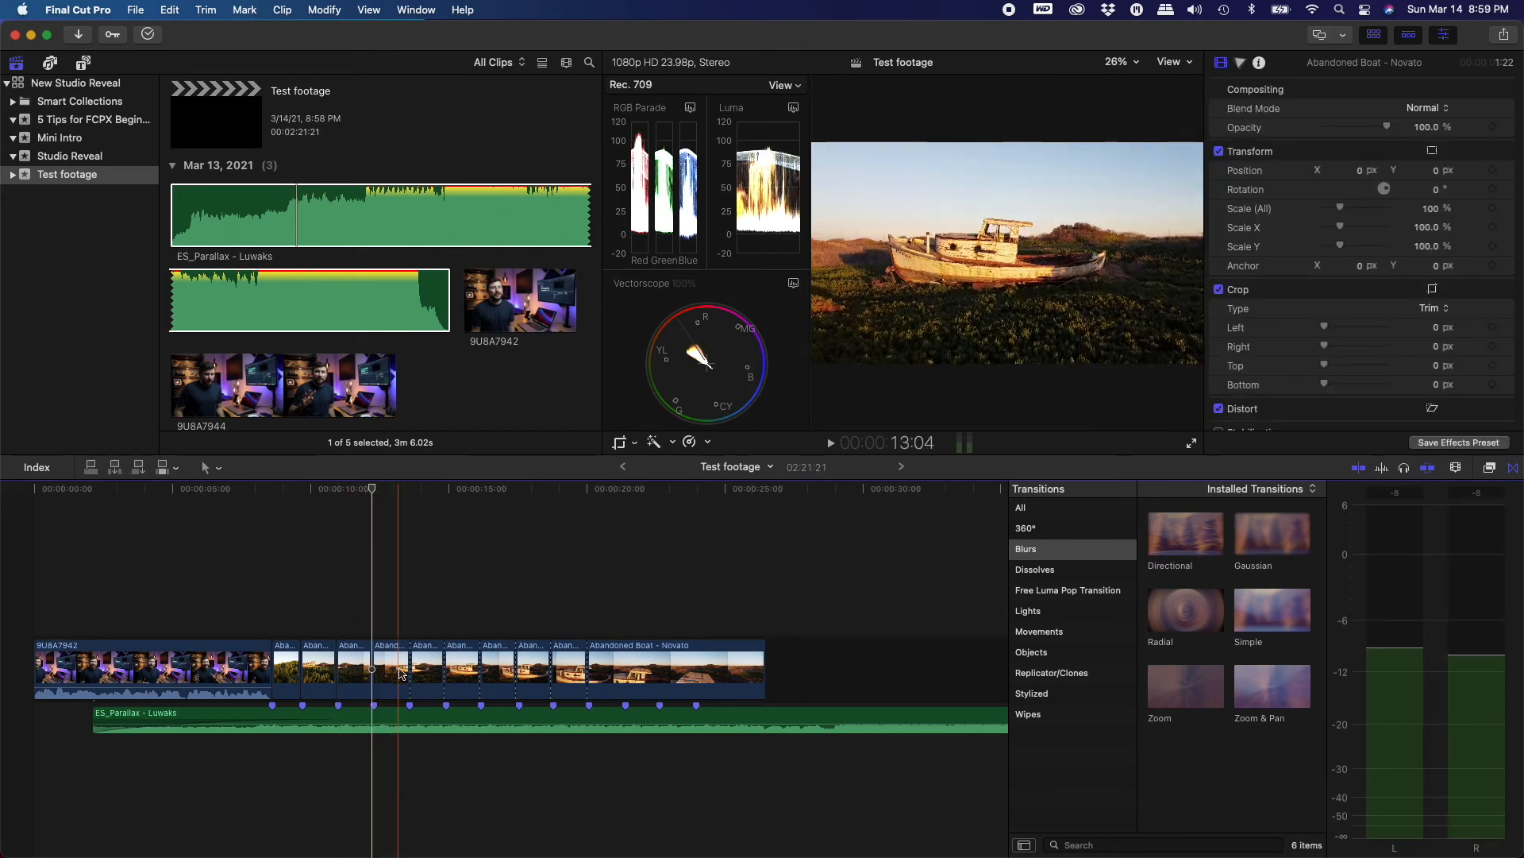
pyautogui.click(420, 671)
pyautogui.press('Delete')
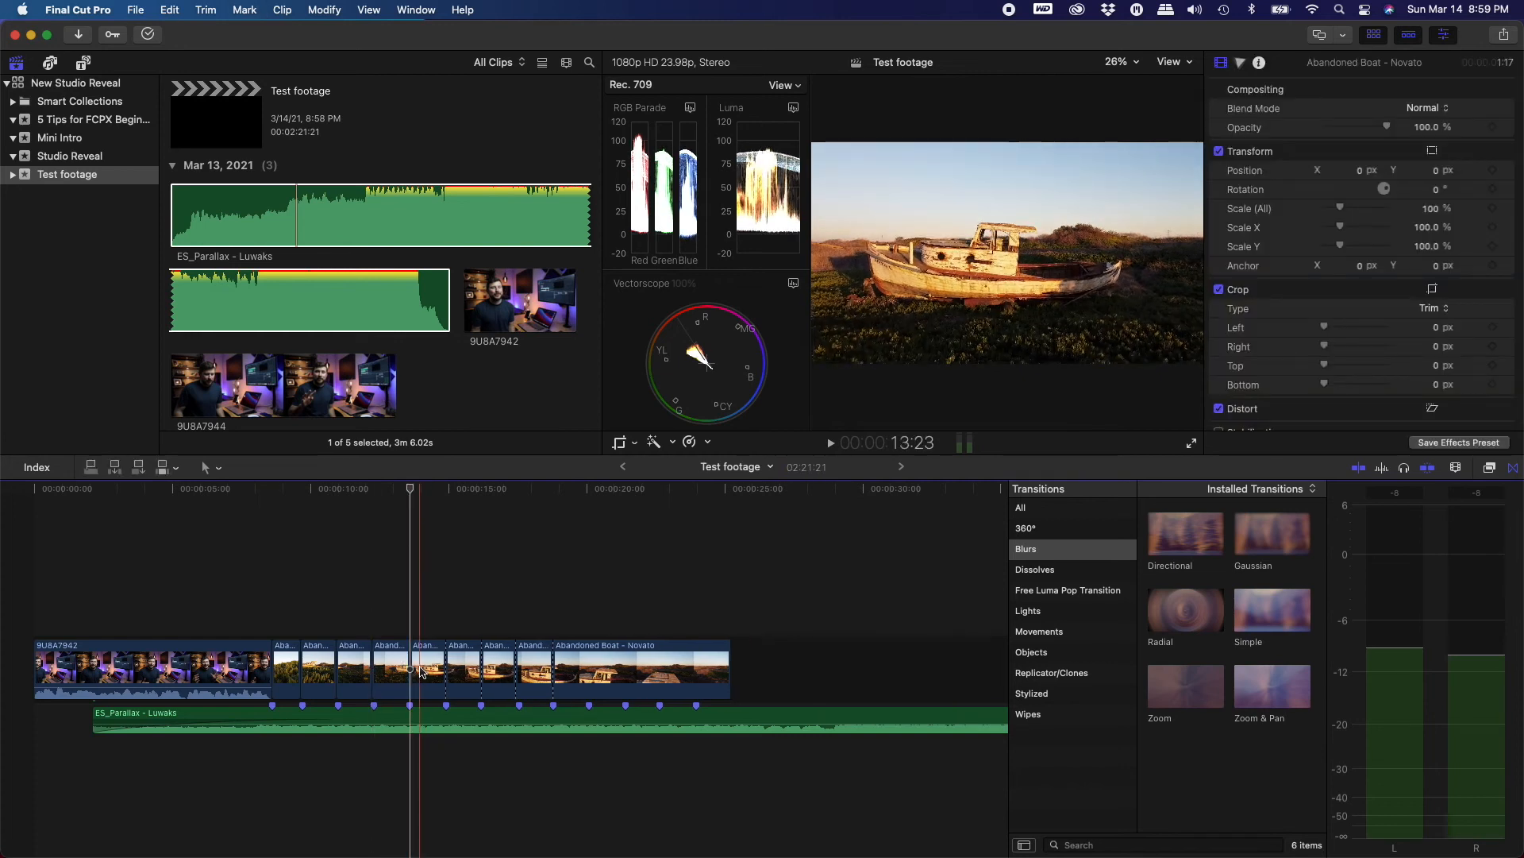
pyautogui.press('Delete')
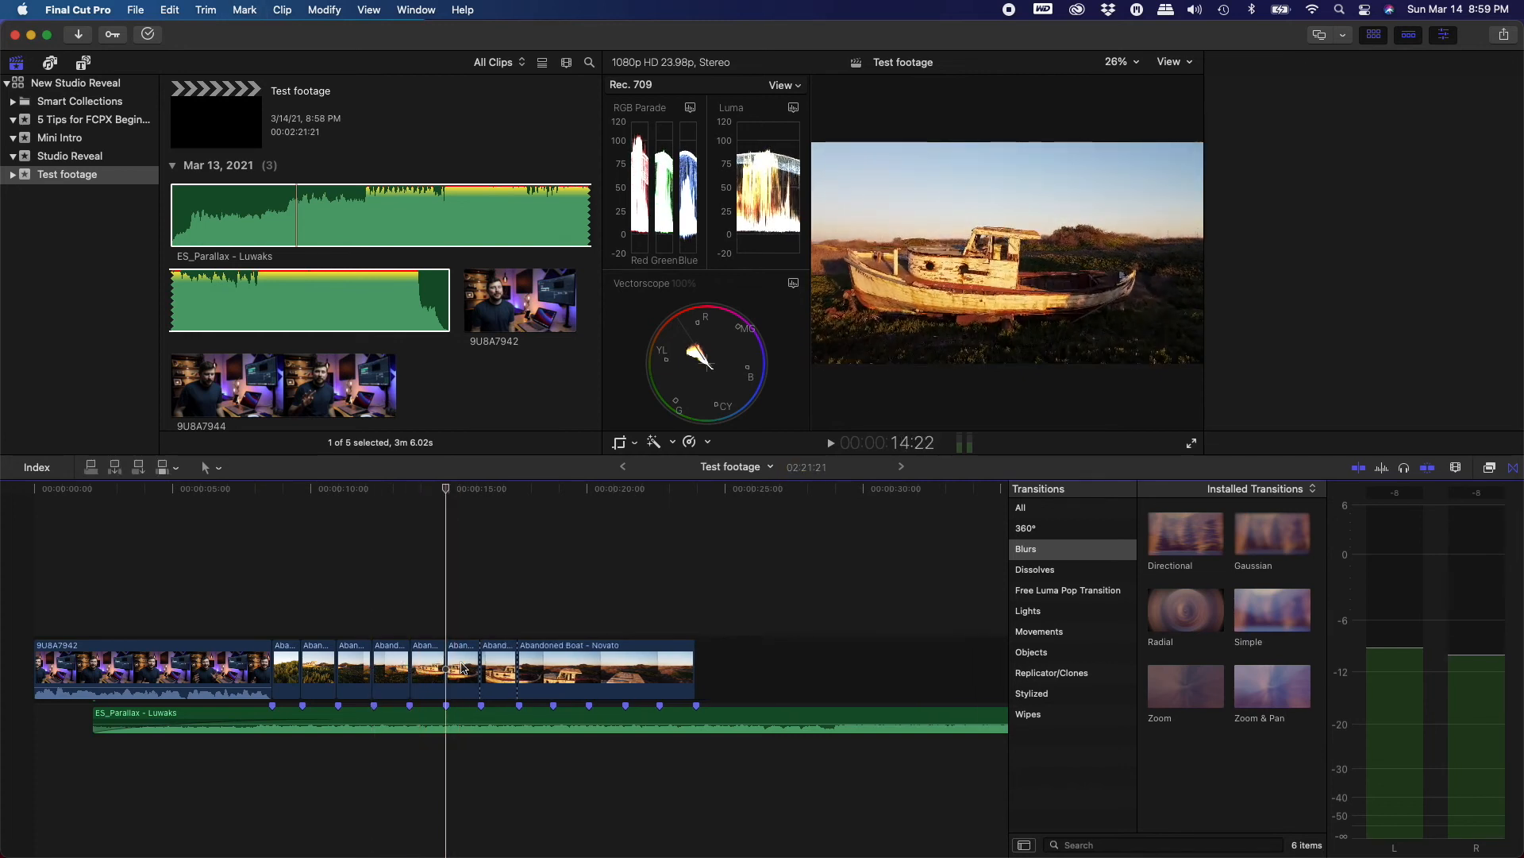
pyautogui.click(498, 668)
pyautogui.press('Delete')
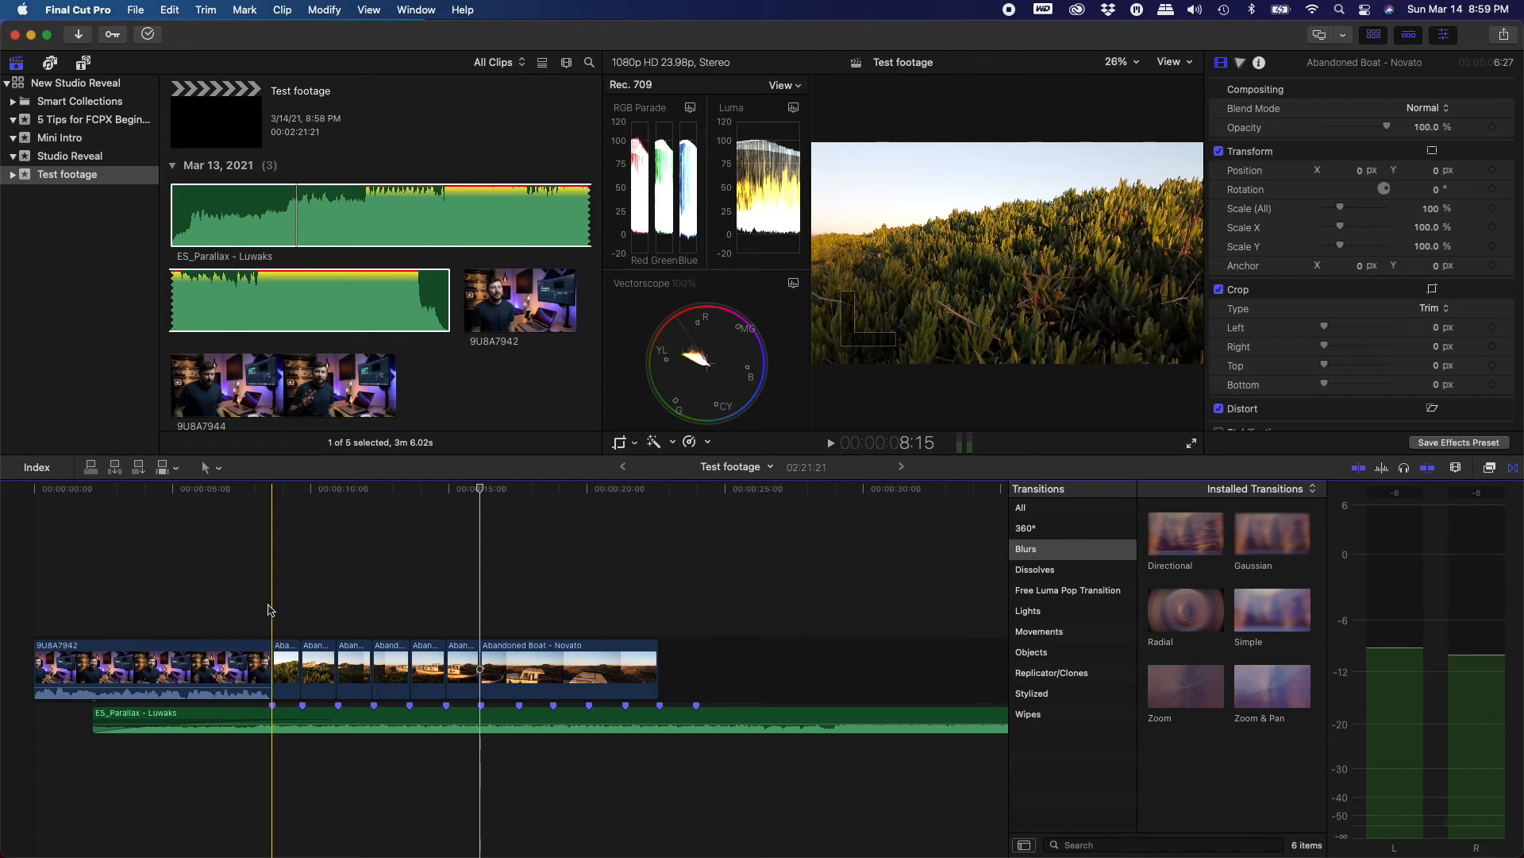
pyautogui.press('space')
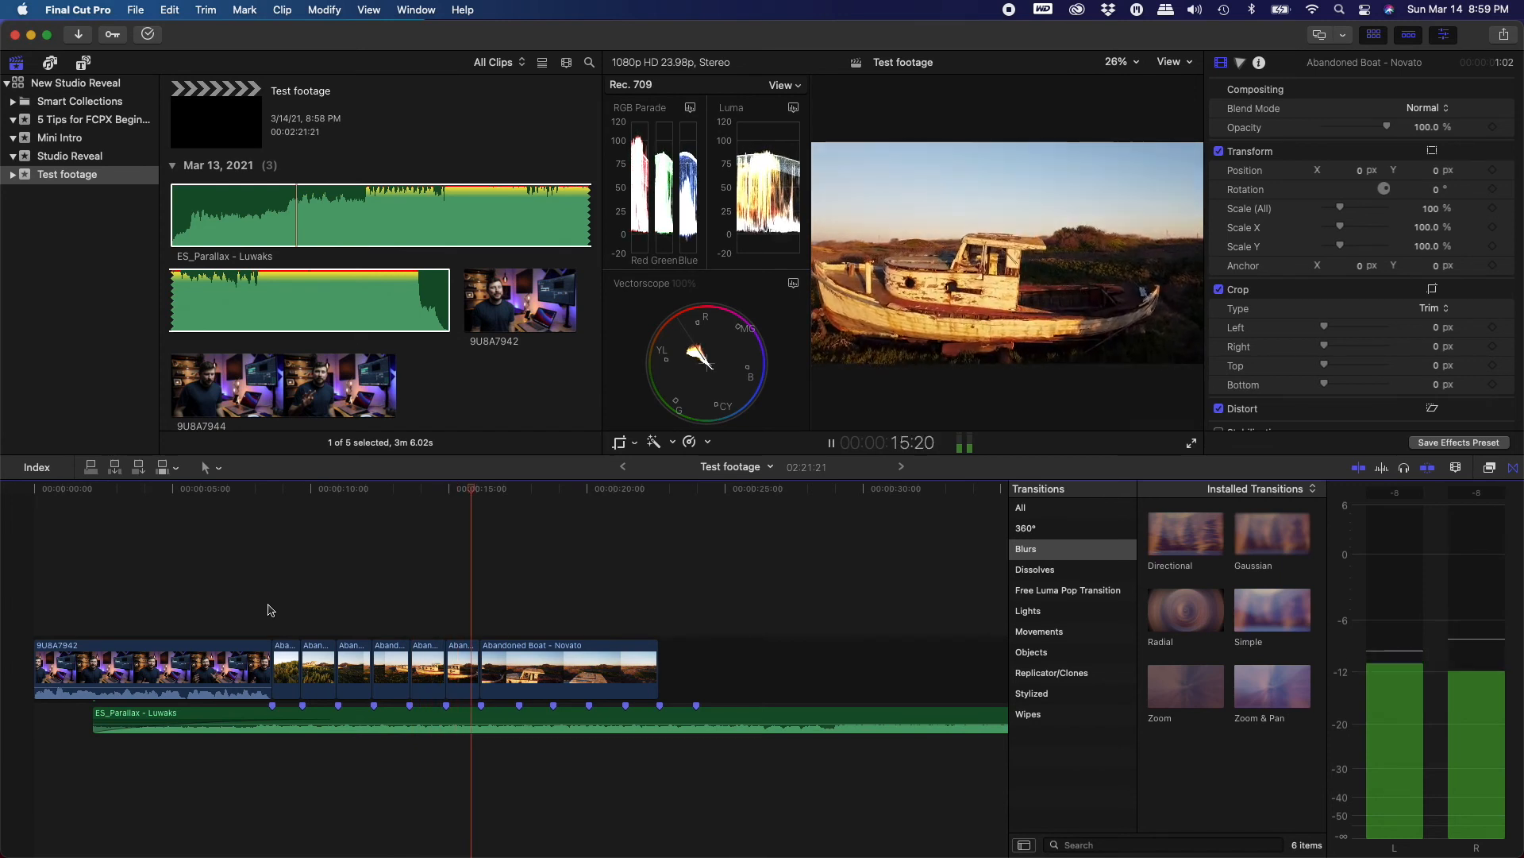
pyautogui.press('space')
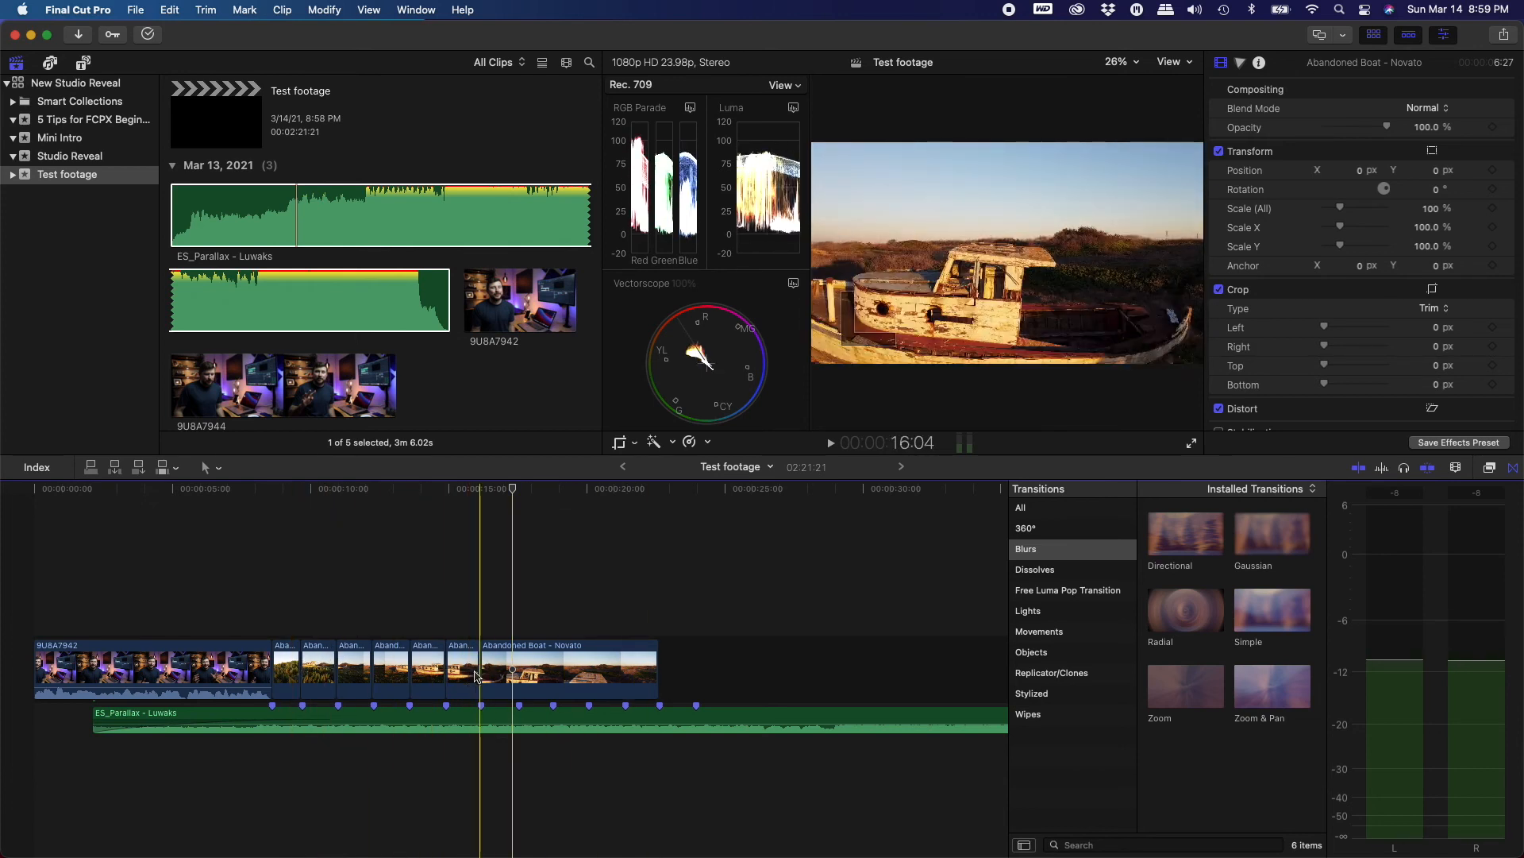
# Try trimming the edit point between the last boat segments, then drag it back
pyautogui.moveTo(470, 669); pyautogui.dragTo(512, 675)
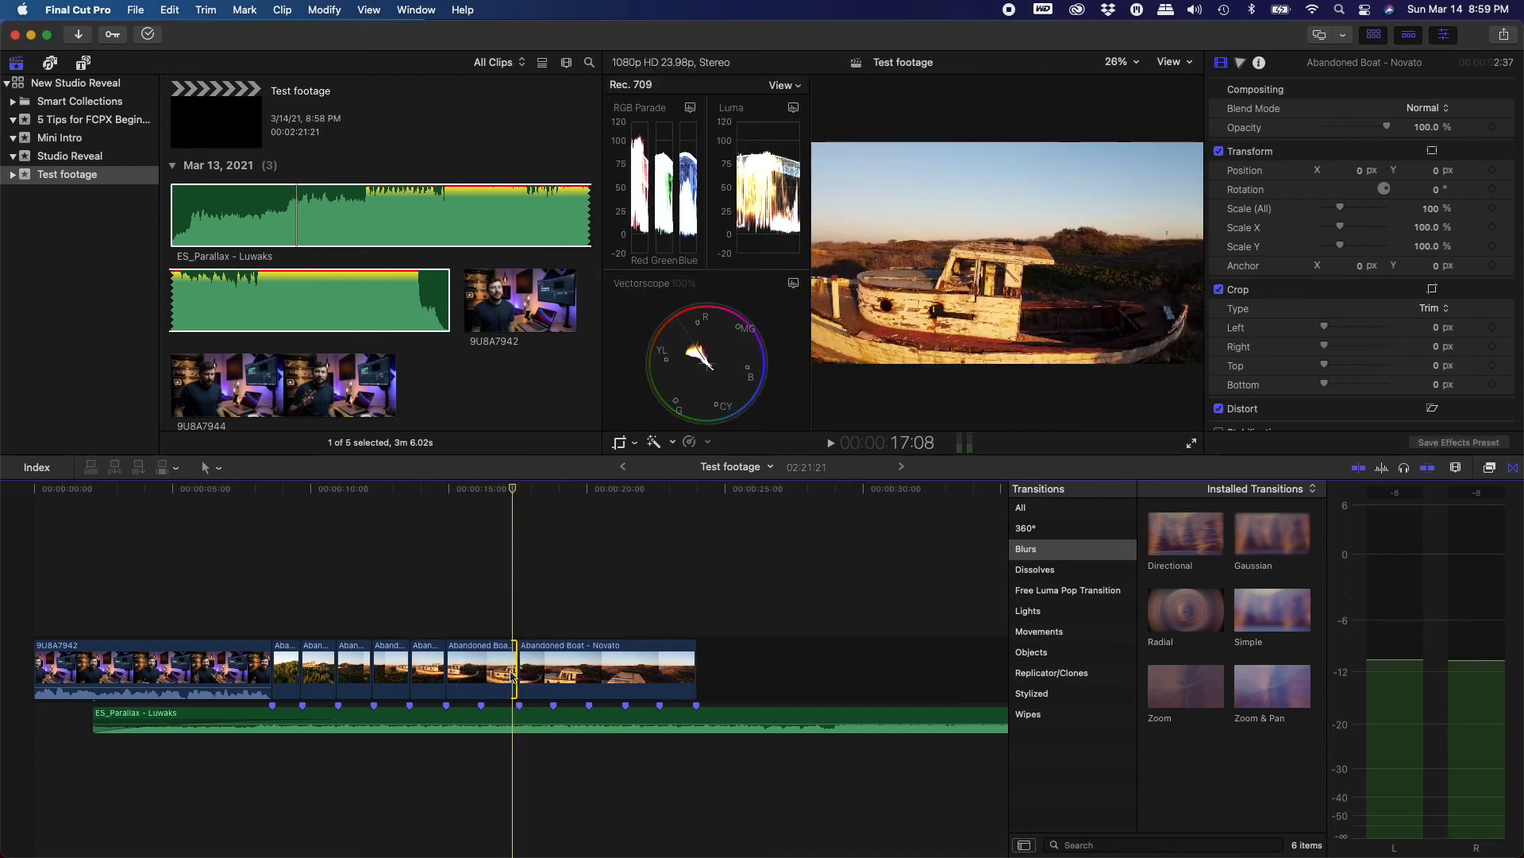
pyautogui.moveTo(513, 673)
pyautogui.mouseDown()
pyautogui.moveTo(498, 675)
pyautogui.moveTo(511, 674)
pyautogui.mouseUp()
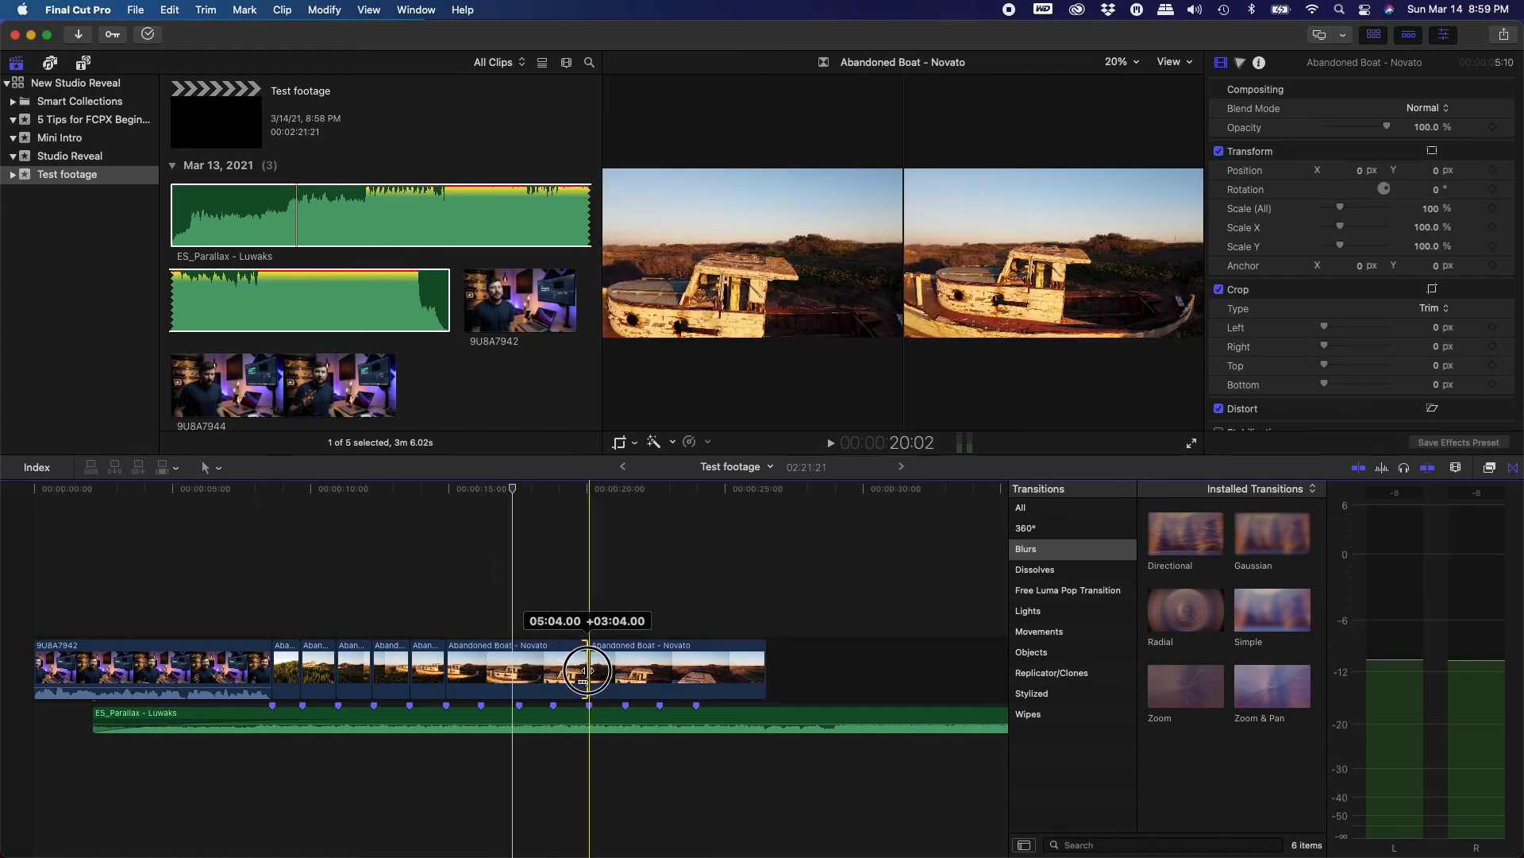
pyautogui.moveTo(640, 667); pyautogui.dragTo(699, 668)
pyautogui.moveTo(580, 672); pyautogui.dragTo(479, 674)
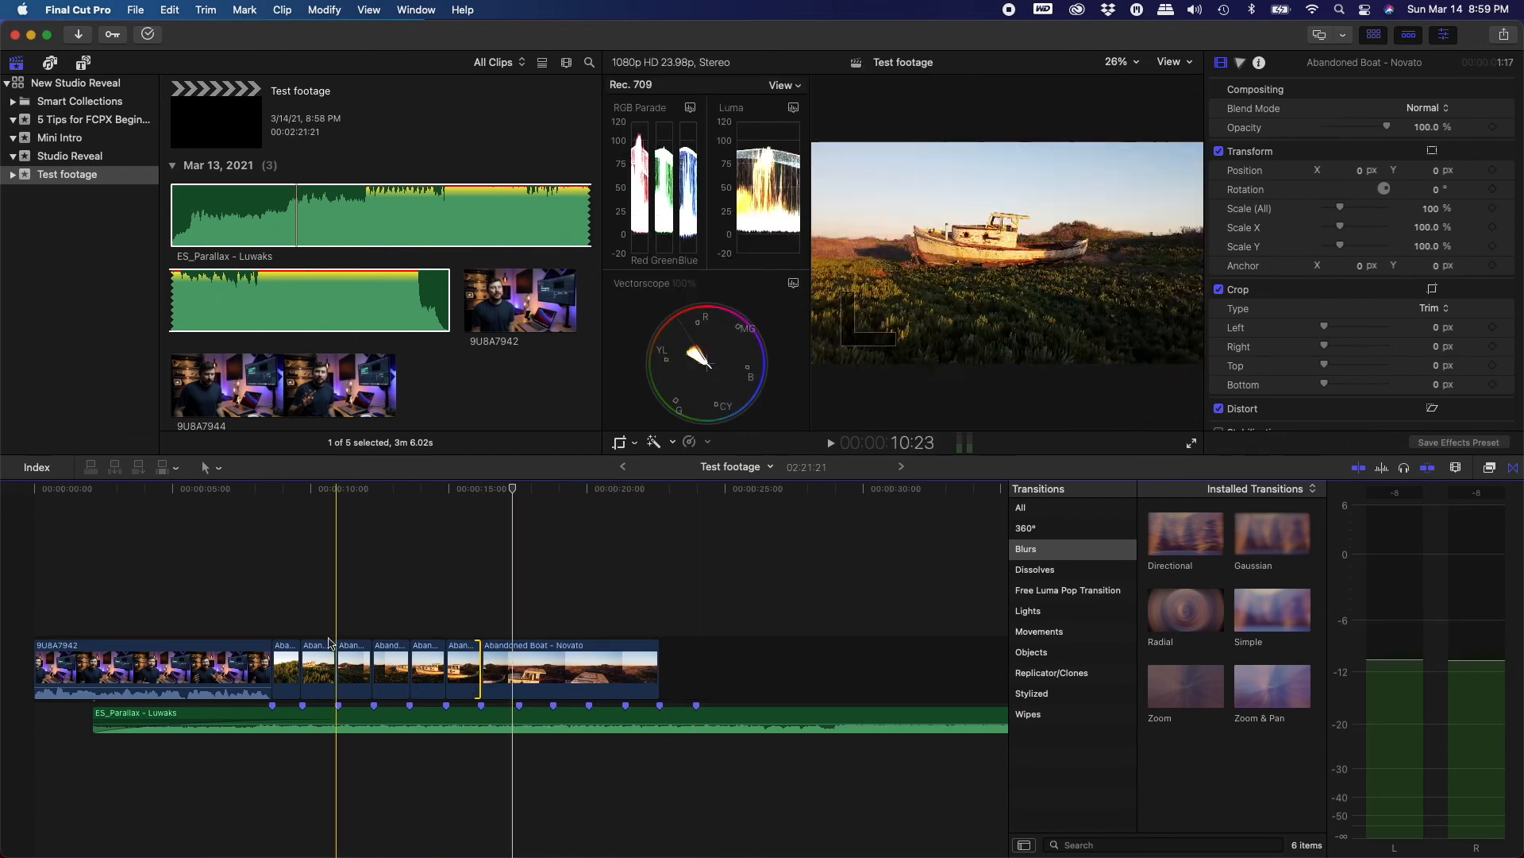